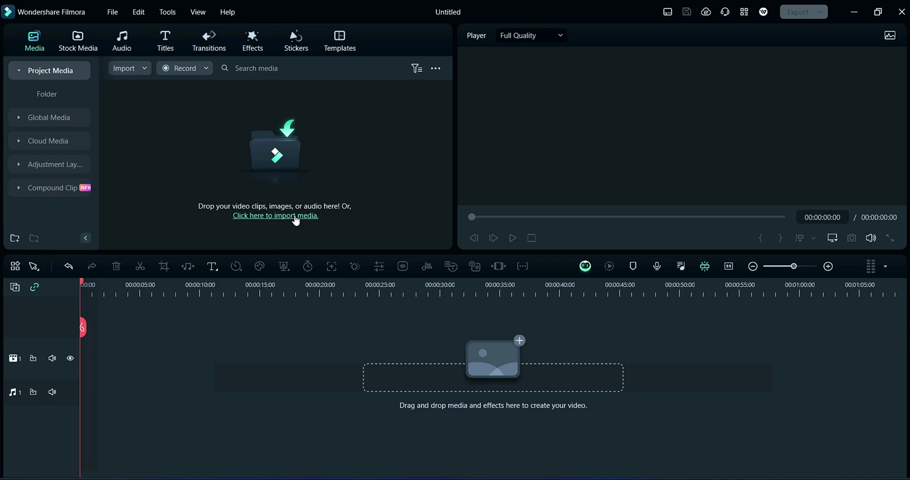
# Import the lake video without creating a proxy file.
pyautogui.click(294, 216)
pyautogui.click(127, 118)
pyautogui.click(350, 260)
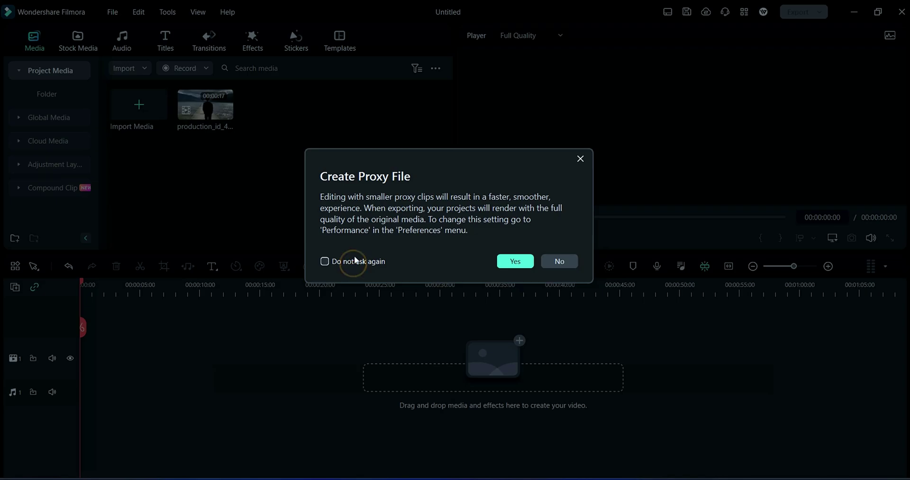
pyautogui.click(560, 260)
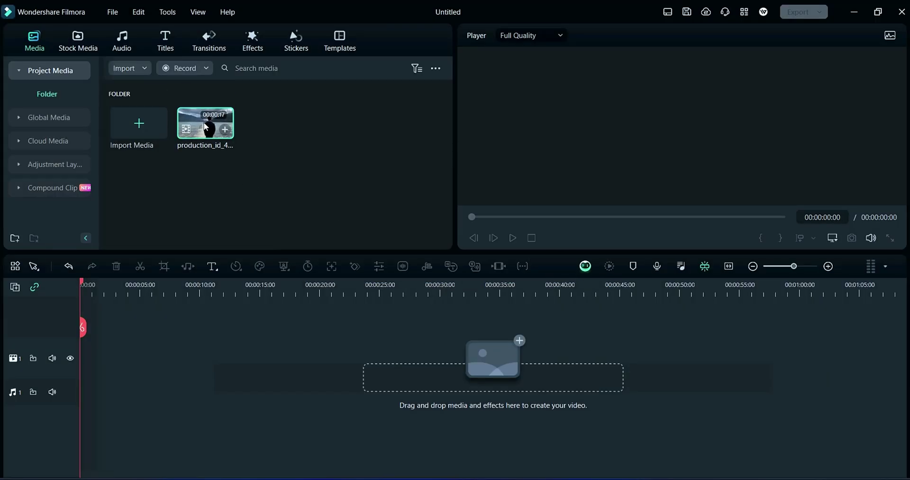
# Place the lake clip on tracks 1 and 3 of a 3840x2160 30fps project, then open Smart Cutout on the upper copy.
pyautogui.moveTo(205, 124); pyautogui.dragTo(78, 389)
pyautogui.click(372, 267)
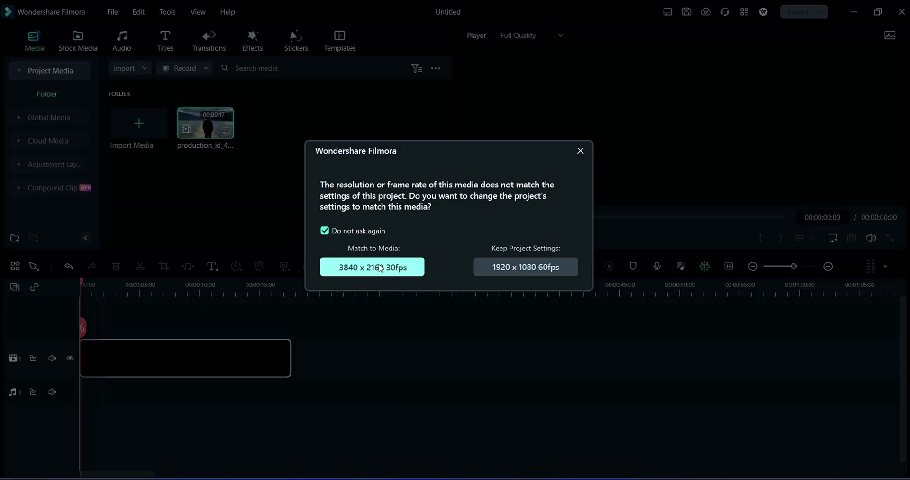
pyautogui.moveTo(205, 125); pyautogui.dragTo(92, 325)
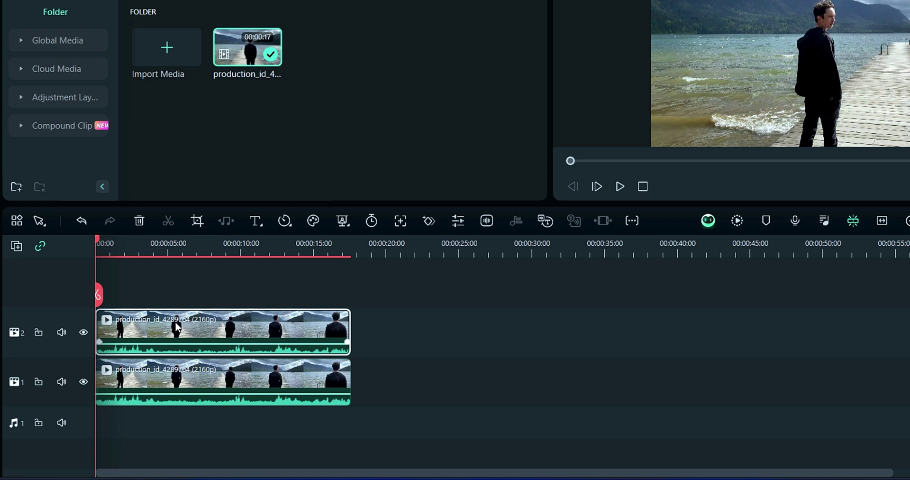
pyautogui.moveTo(166, 364); pyautogui.dragTo(124, 348)
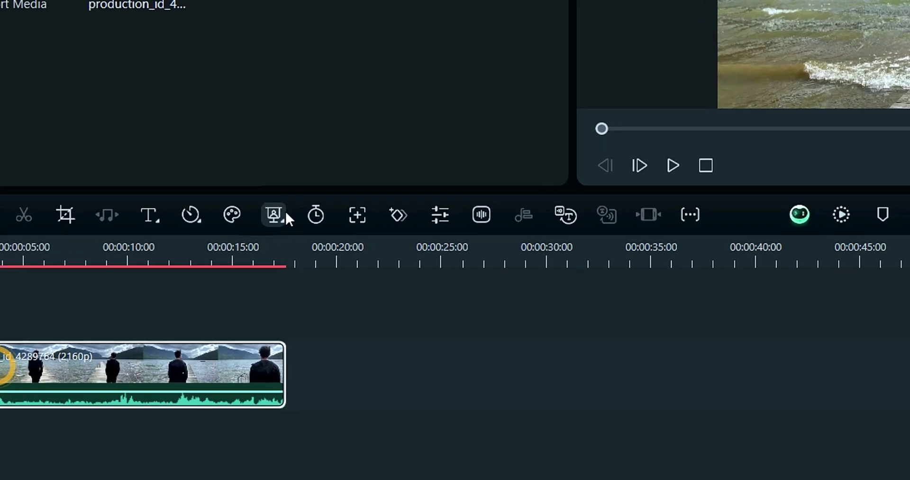
pyautogui.click(343, 220)
pyautogui.click(353, 277)
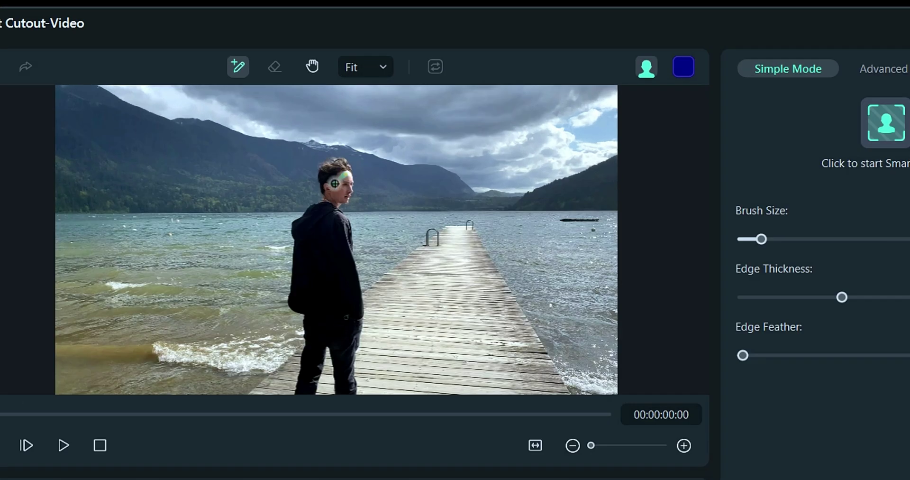
# Brush over the person, track the cutout through the whole upper clip, and save it.
pyautogui.moveTo(335, 184)
pyautogui.mouseDown()
pyautogui.moveTo(311, 392)
pyautogui.moveTo(314, 350)
pyautogui.moveTo(341, 343)
pyautogui.moveTo(348, 389)
pyautogui.moveTo(343, 177)
pyautogui.mouseUp()
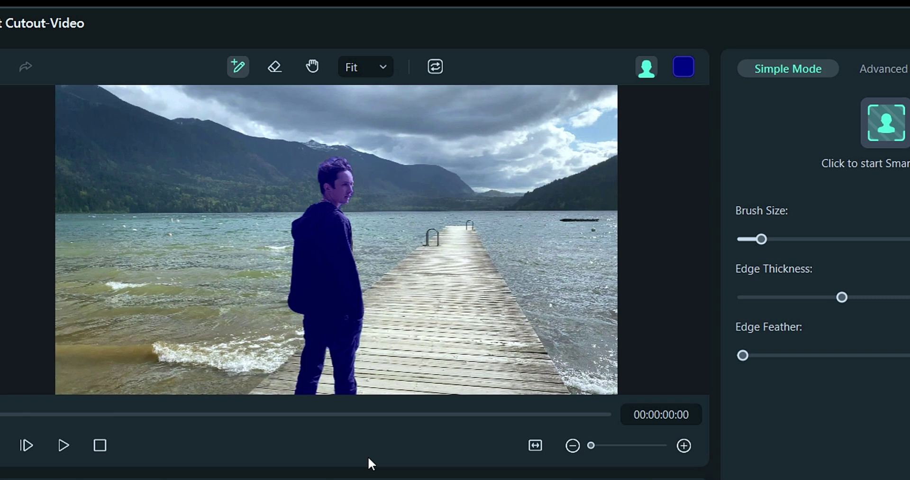
pyautogui.scroll(2, 325, 222)
pyautogui.scroll(1, 325, 221)
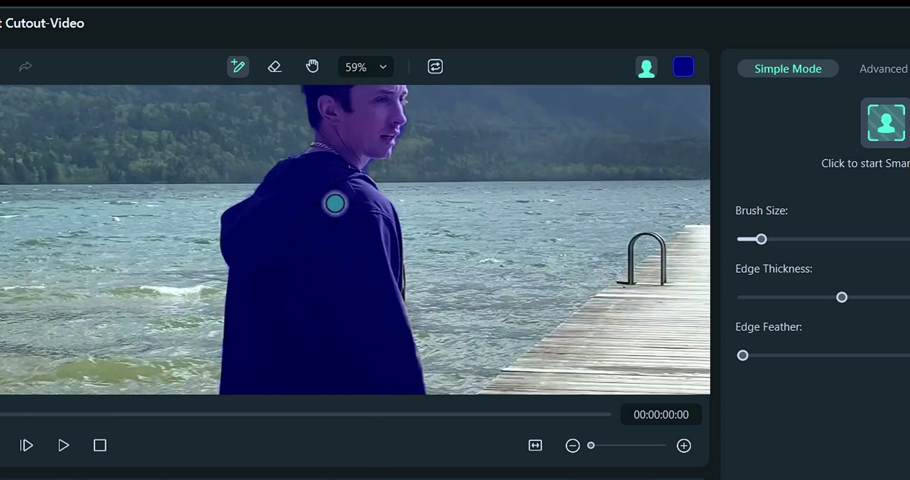
pyautogui.scroll(-3, 325, 221)
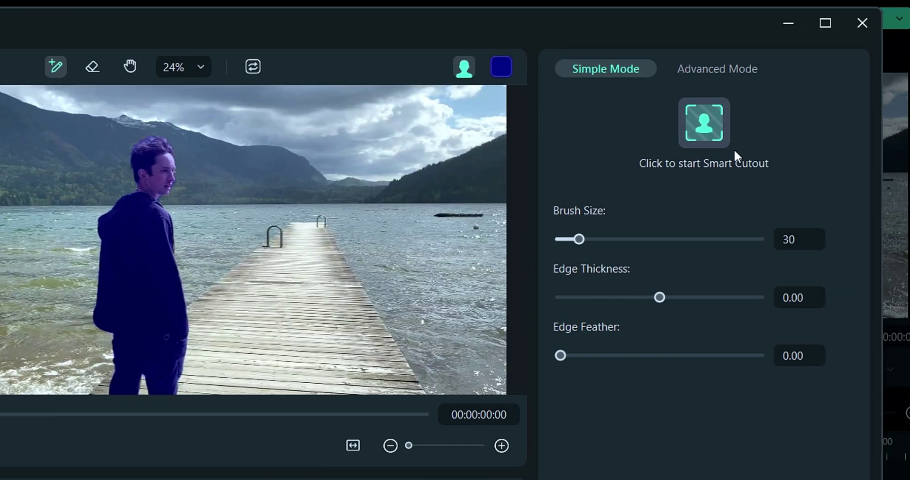
pyautogui.click(707, 125)
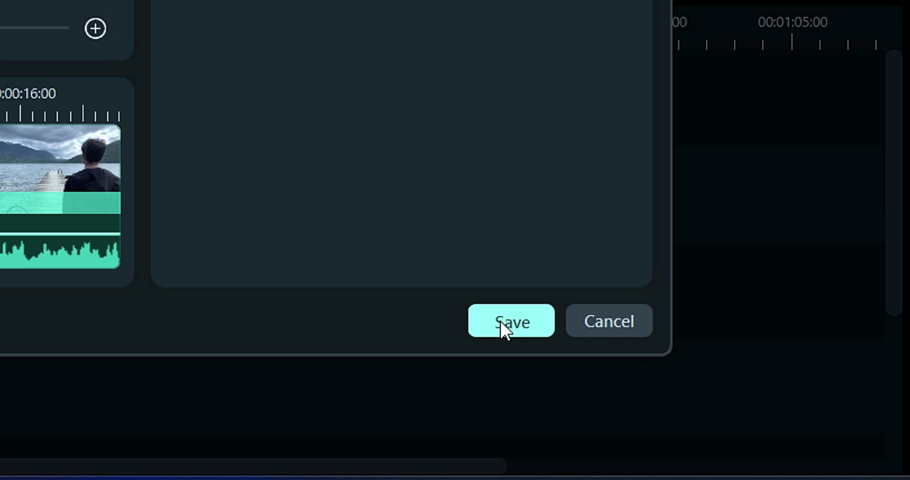
pyautogui.click(576, 359)
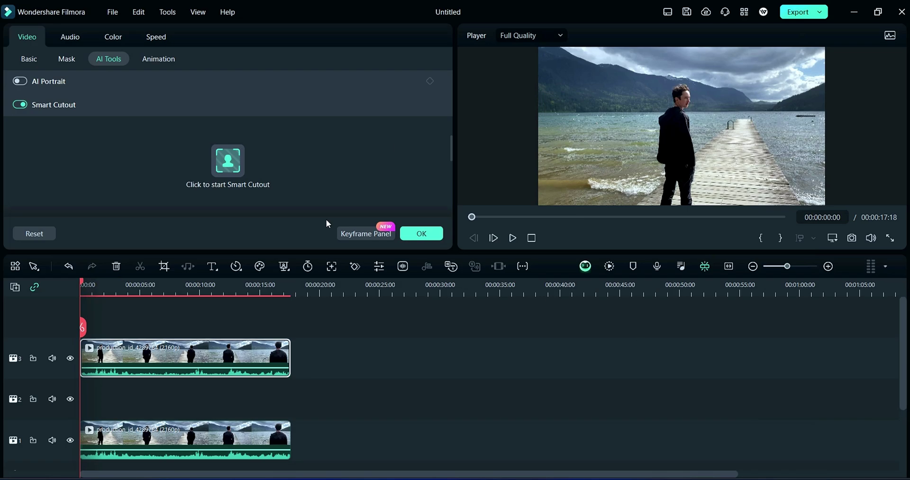
pyautogui.click(421, 234)
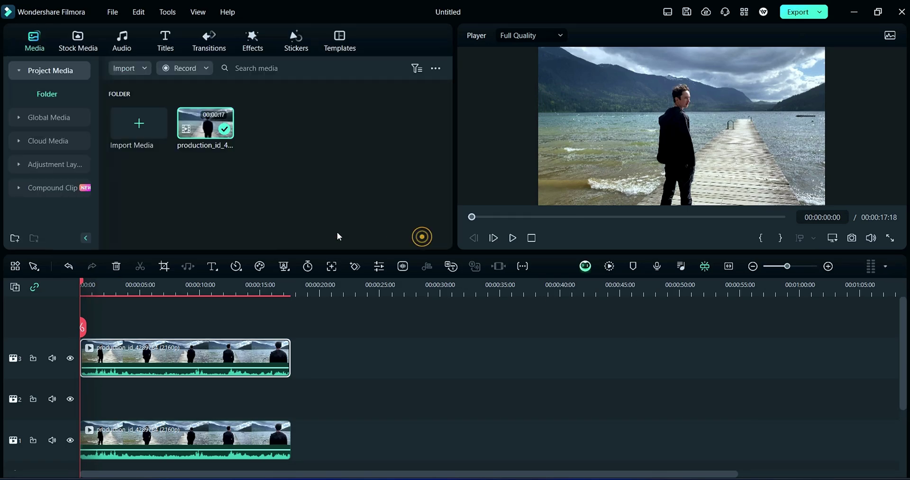
# Add a Big Title Pack title on track 4, delete its lower line, and stretch it to the clip's full length.
pyautogui.click(162, 40)
pyautogui.scroll(-5, 134, 128)
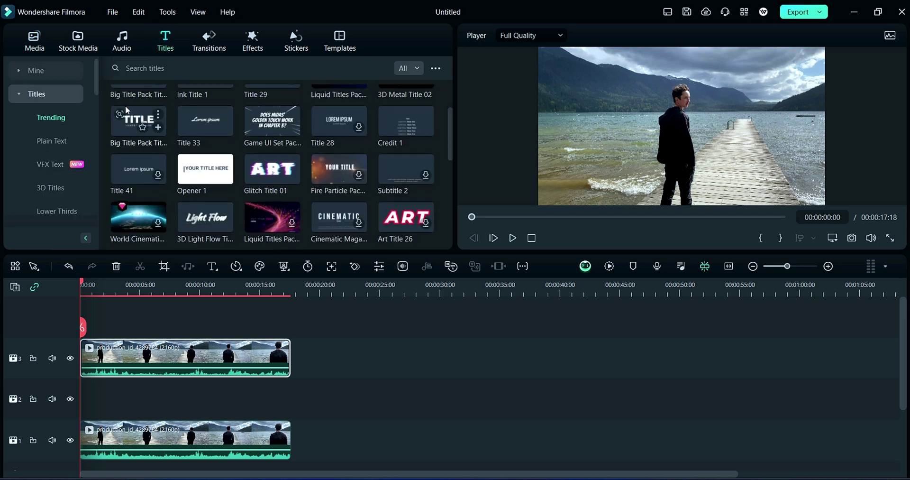
pyautogui.moveTo(134, 127); pyautogui.dragTo(88, 332)
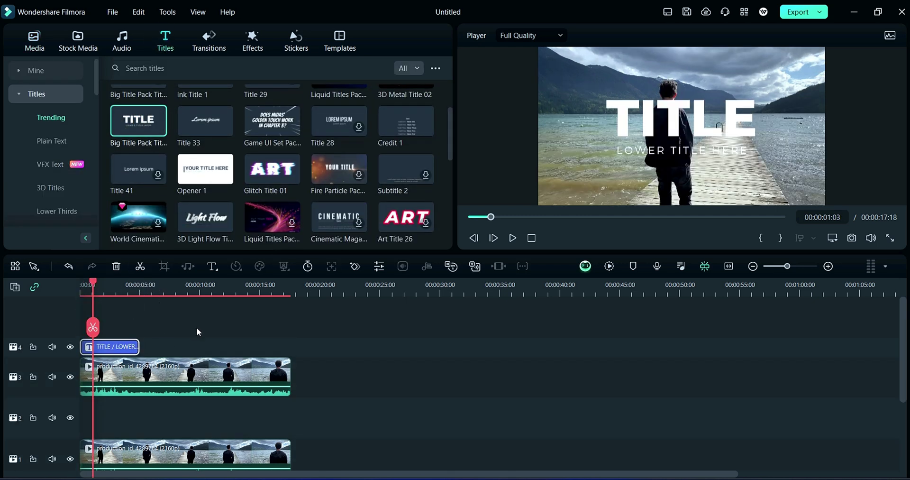
pyautogui.click(679, 154)
pyautogui.press('Delete')
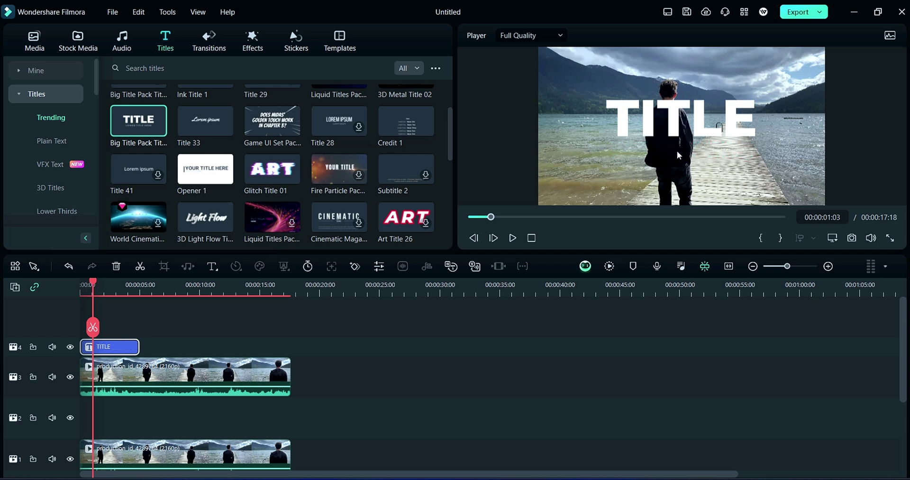
pyautogui.moveTo(138, 346); pyautogui.dragTo(286, 393)
pyautogui.scroll(1, 136, 280)
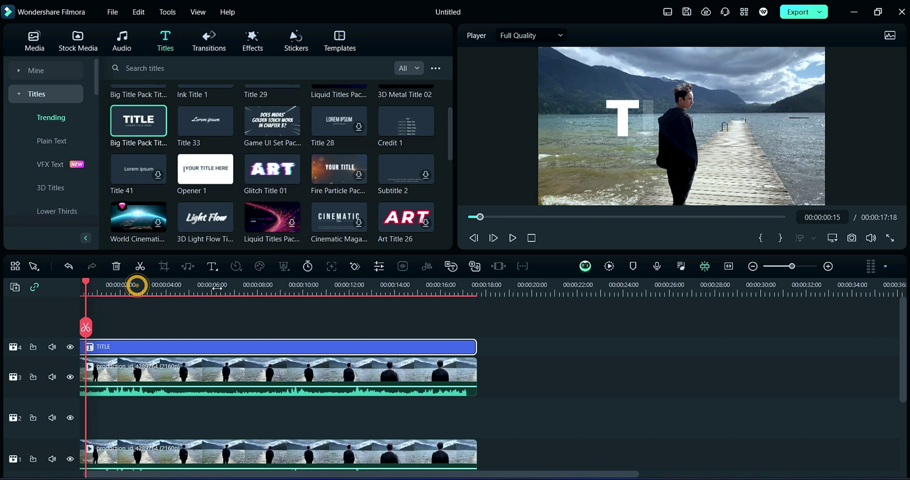
# Change the title text to NATURE with font size 150.
pyautogui.doubleClick(184, 347)
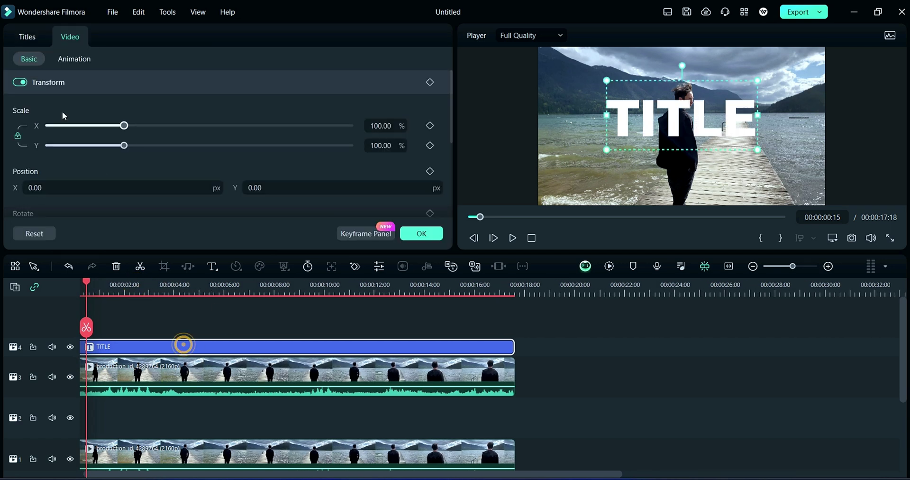
pyautogui.click(27, 33)
pyautogui.doubleClick(65, 162)
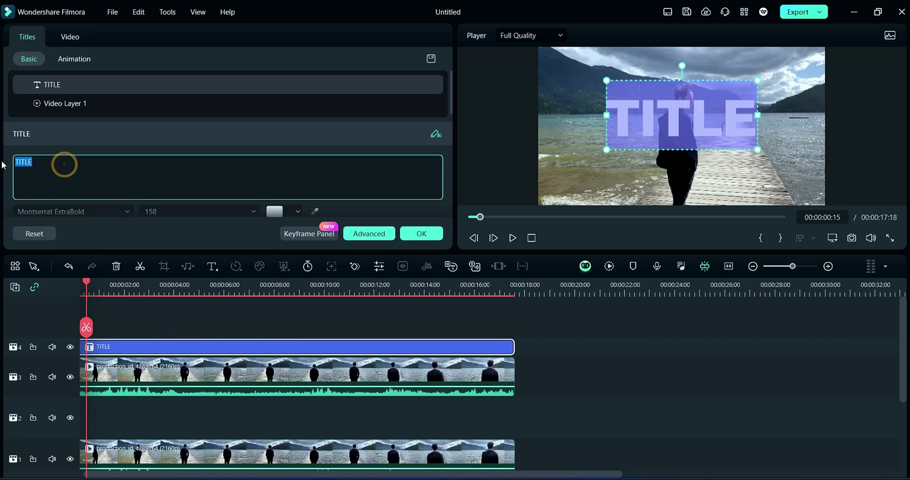
pyautogui.write('NATURE')
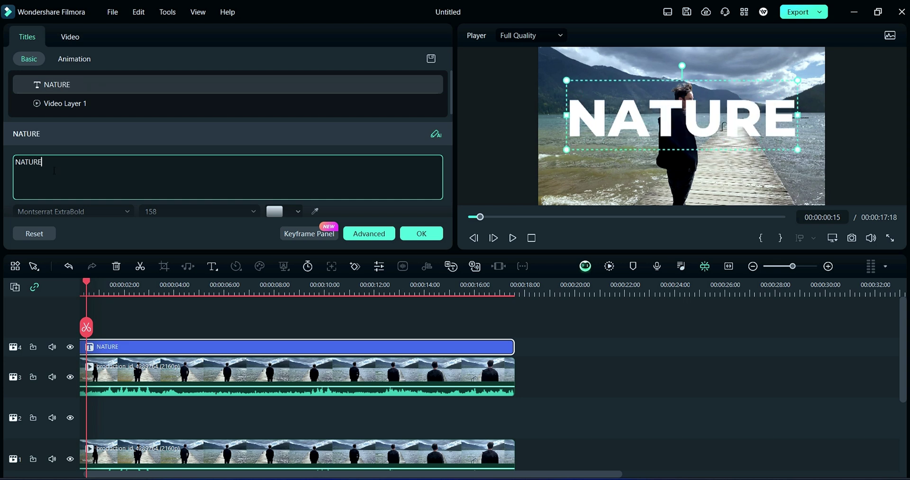
pyautogui.click(158, 212)
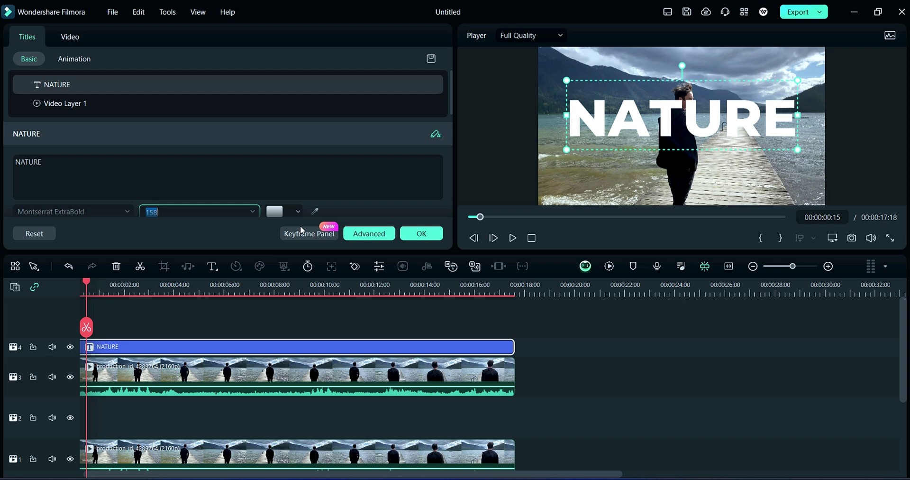
pyautogui.scroll(-1, 256, 178)
pyautogui.write('150')
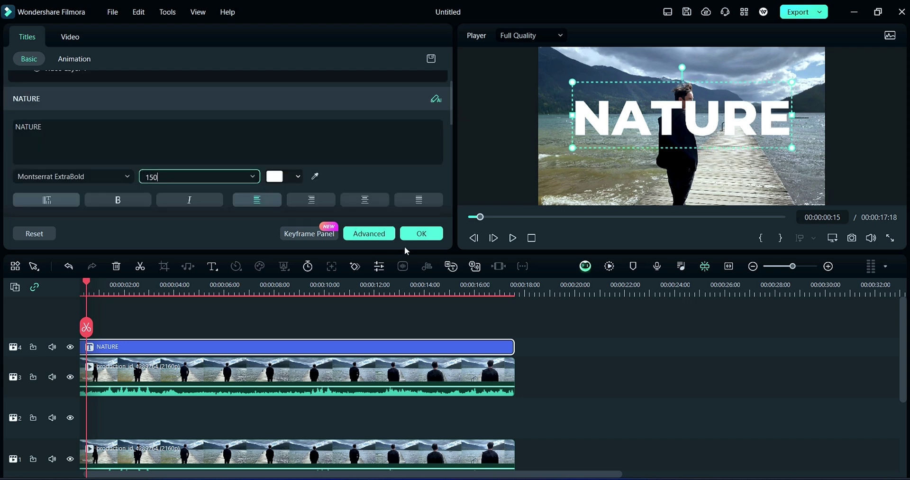
pyautogui.click(414, 233)
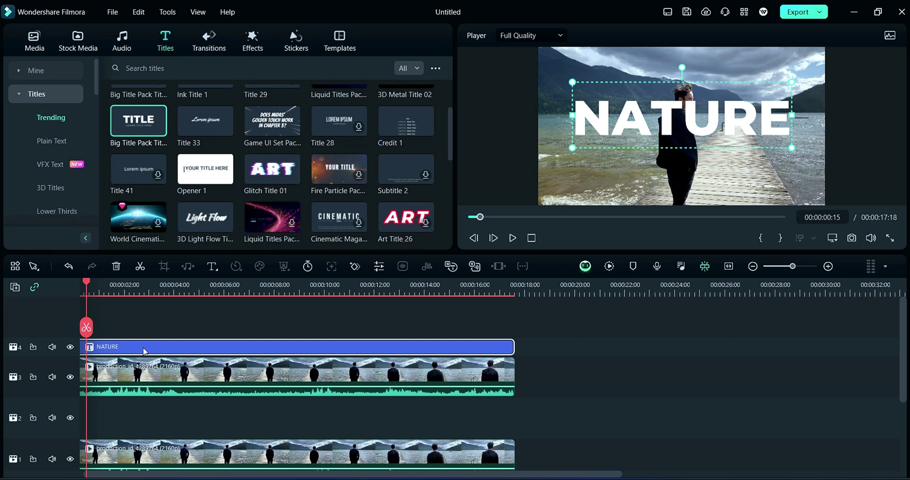
# Duplicate the NATURE title onto track 2 and hide the cutout clip on track 3.
pyautogui.moveTo(144, 352); pyautogui.dragTo(147, 421)
pyautogui.click(271, 422)
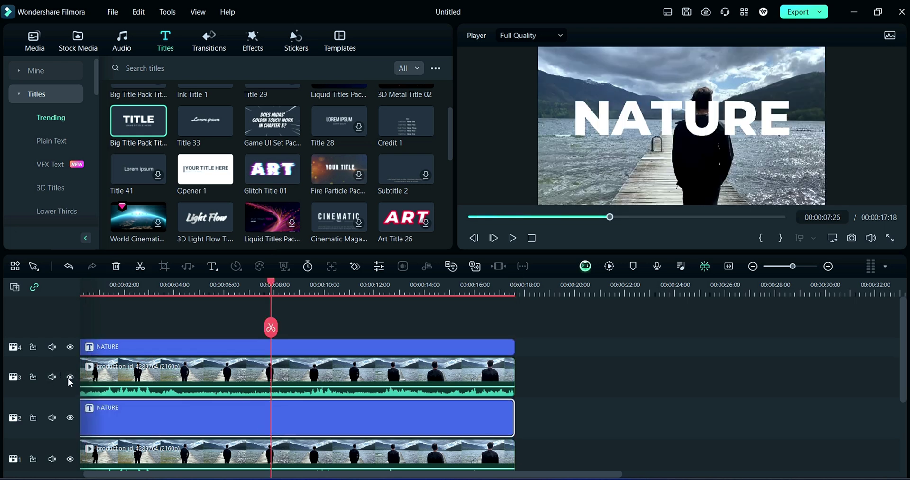
pyautogui.click(68, 378)
pyautogui.click(133, 332)
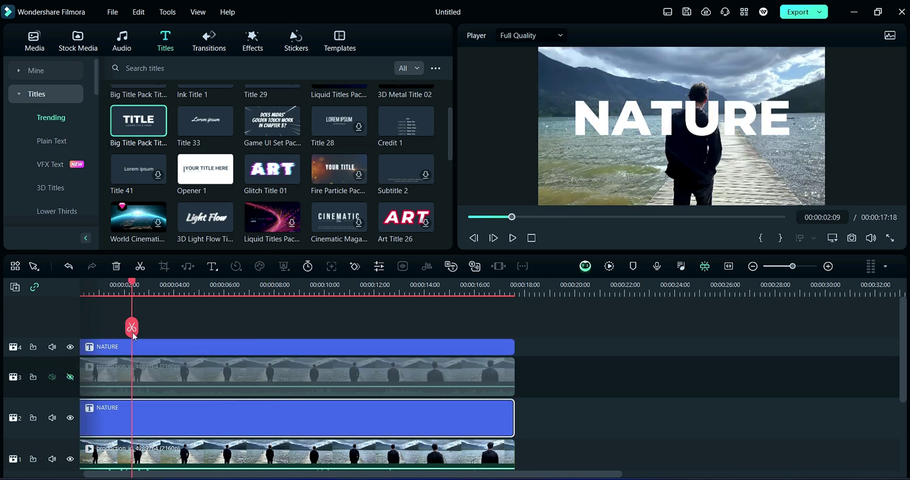
# Give the lower NATURE title a shadow with 69% opacity, blur 10 and distance 5.
pyautogui.doubleClick(189, 419)
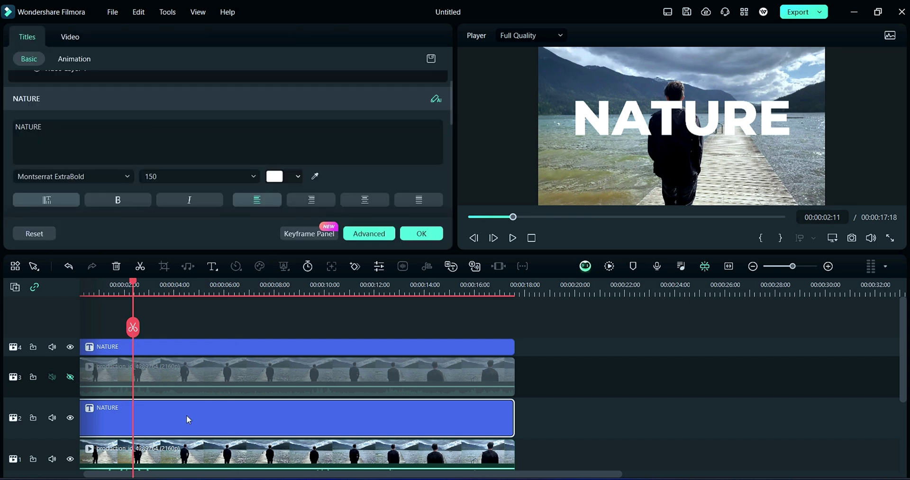
pyautogui.click(369, 236)
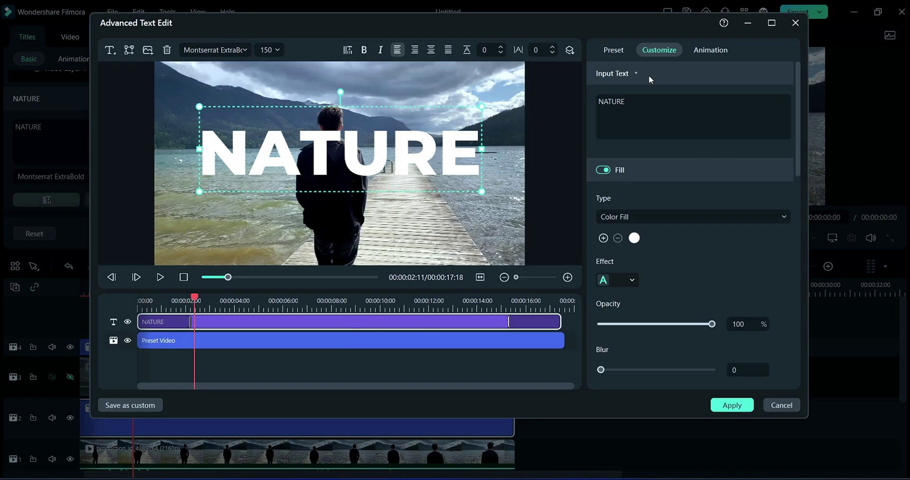
pyautogui.scroll(-5, 648, 312)
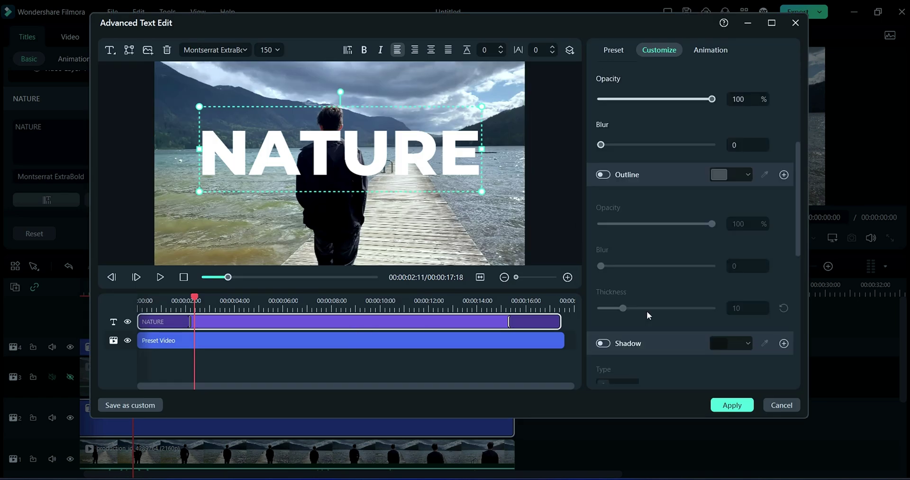
pyautogui.click(603, 288)
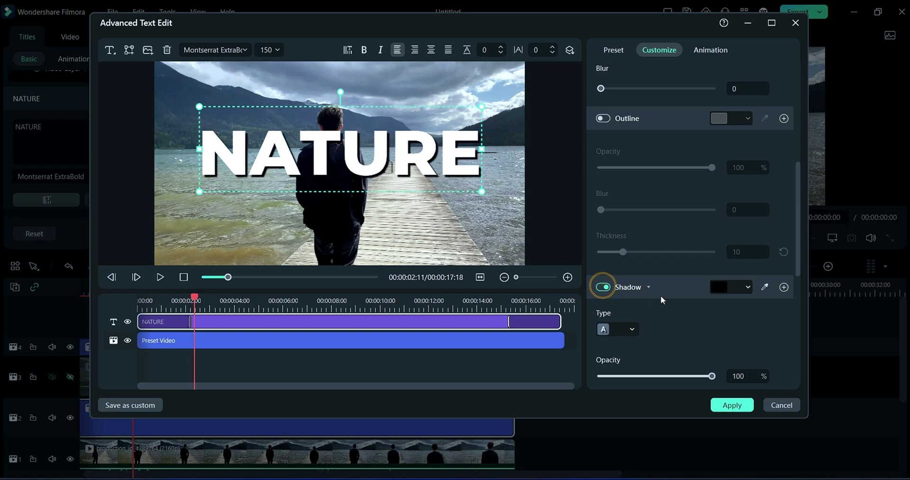
pyautogui.scroll(-1, 687, 335)
pyautogui.click(678, 320)
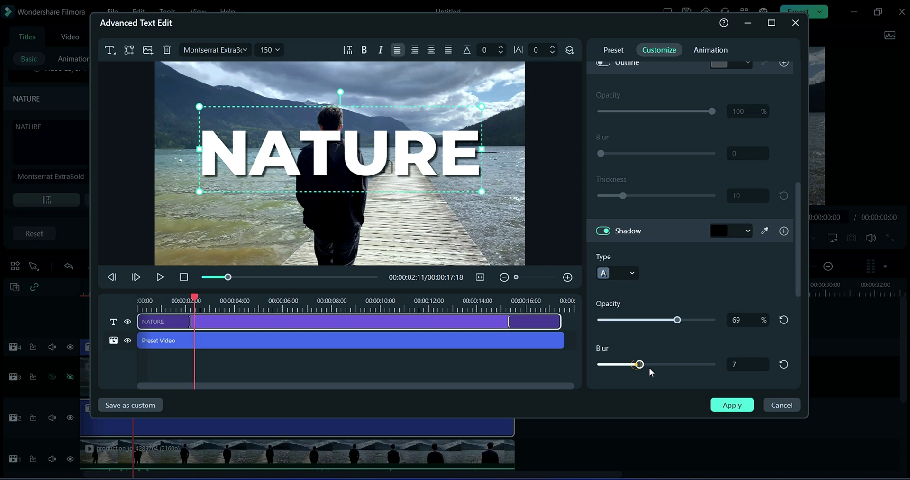
pyautogui.moveTo(651, 369); pyautogui.dragTo(661, 372)
pyautogui.scroll(-2, 657, 373)
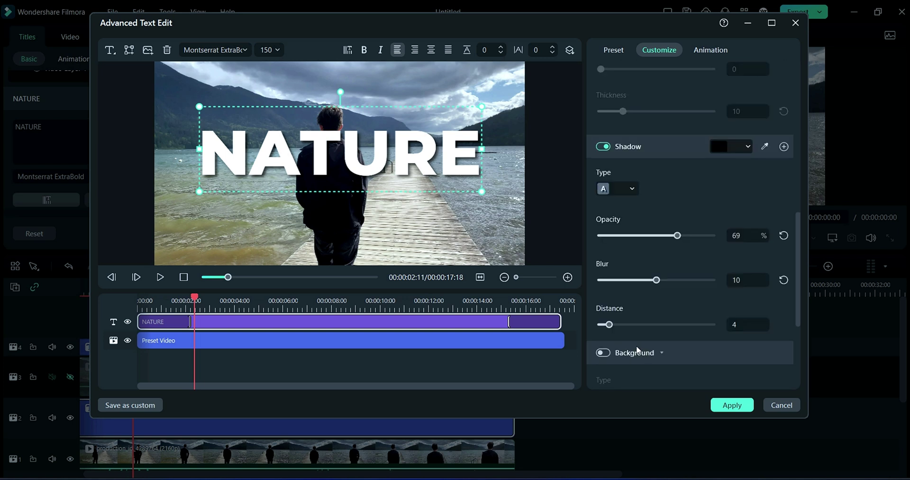
pyautogui.click(624, 325)
pyautogui.moveTo(624, 324); pyautogui.dragTo(613, 329)
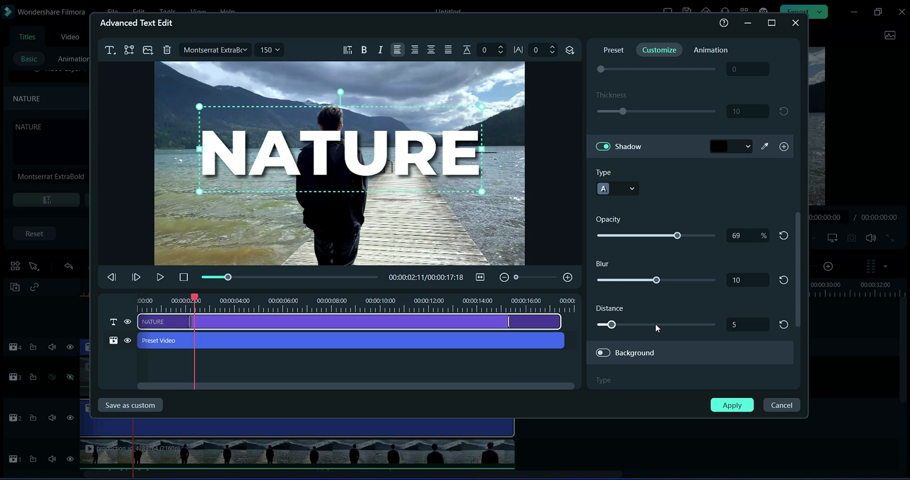
pyautogui.scroll(-1, 664, 329)
# Apply the shadow, then set the upper NATURE title's fill opacity to 0.
pyautogui.click(731, 406)
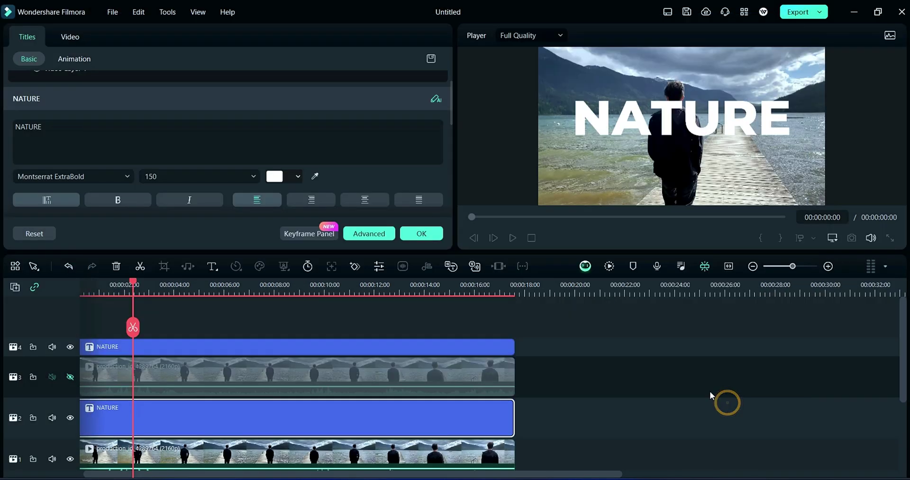
pyautogui.click(157, 349)
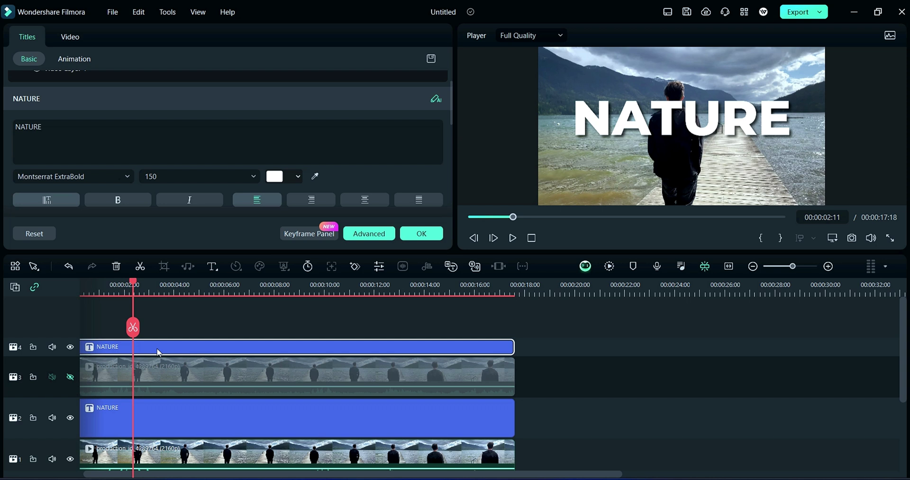
pyautogui.click(369, 233)
pyautogui.scroll(-1, 677, 293)
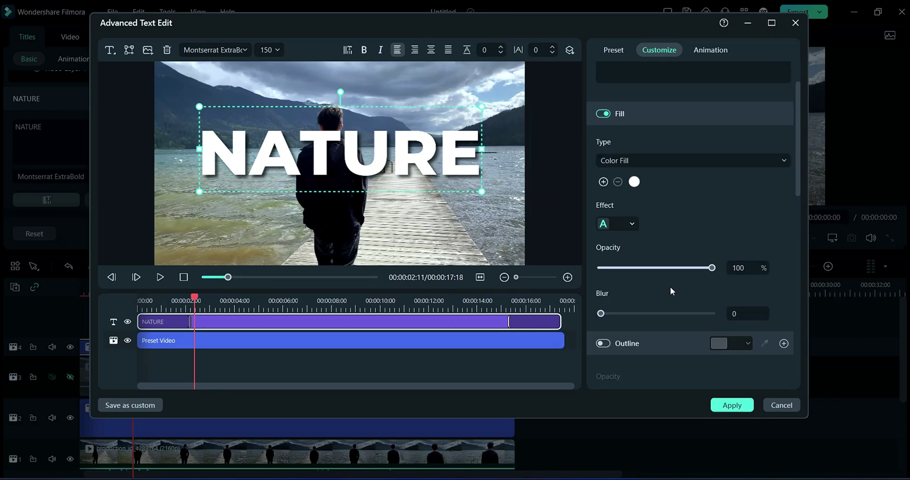
pyautogui.moveTo(576, 274); pyautogui.dragTo(571, 268)
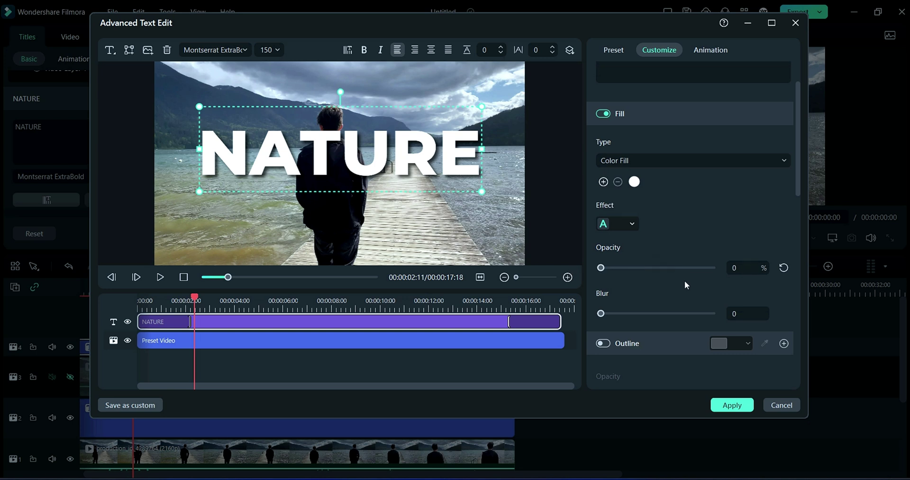
# Add a white outline of thickness 1 to the upper NATURE title and apply it.
pyautogui.scroll(-2, 685, 280)
pyautogui.click(606, 261)
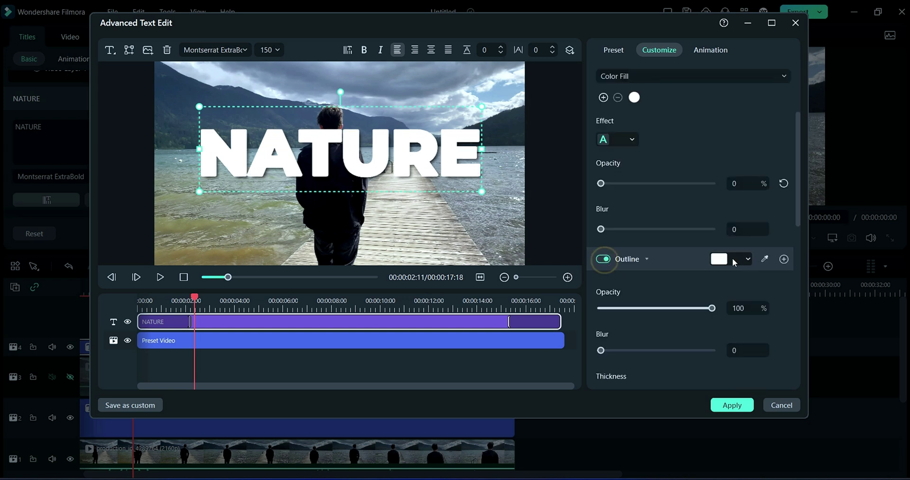
pyautogui.click(718, 259)
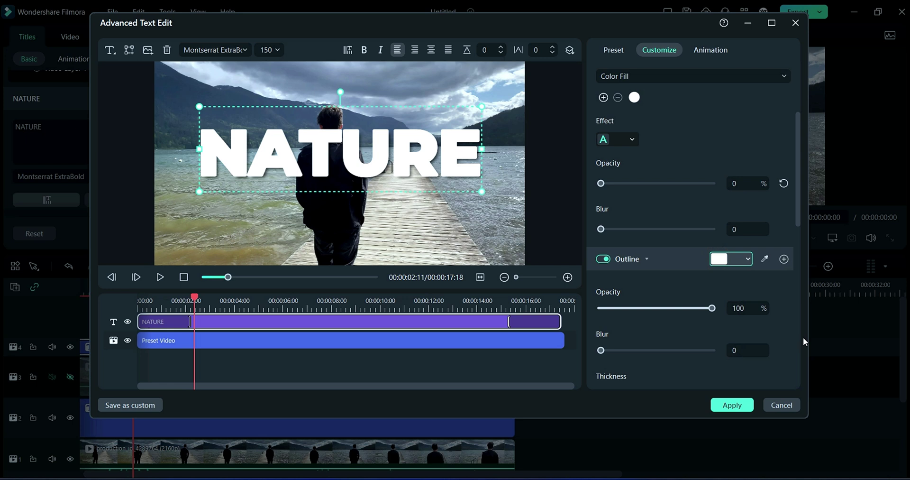
pyautogui.scroll(-1, 714, 335)
pyautogui.moveTo(623, 336); pyautogui.dragTo(605, 337)
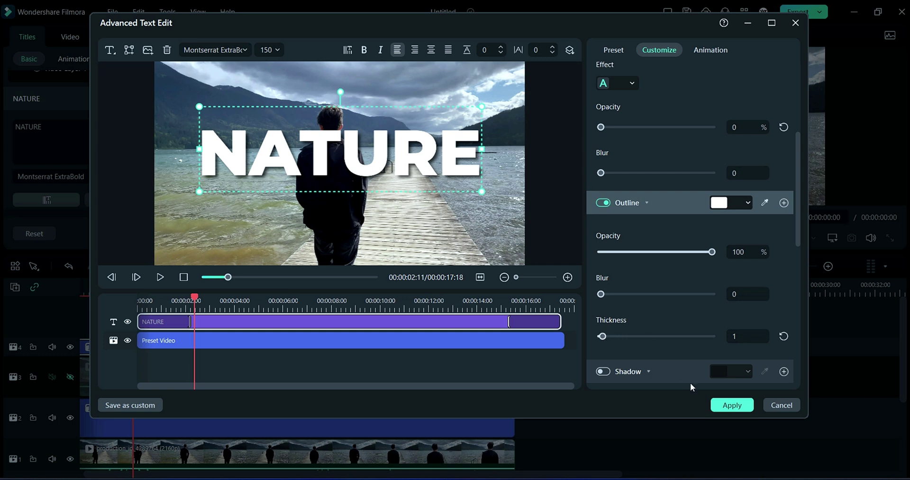
pyautogui.click(730, 405)
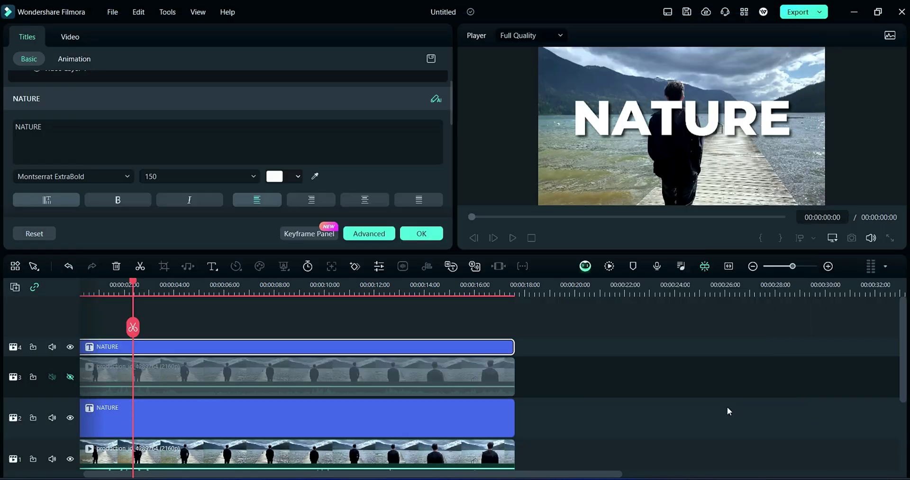
# Split both NATURE titles at each word break into eight matching segments.
pyautogui.keyDown('ctrl'); pyautogui.click(145, 412); pyautogui.keyUp('ctrl')
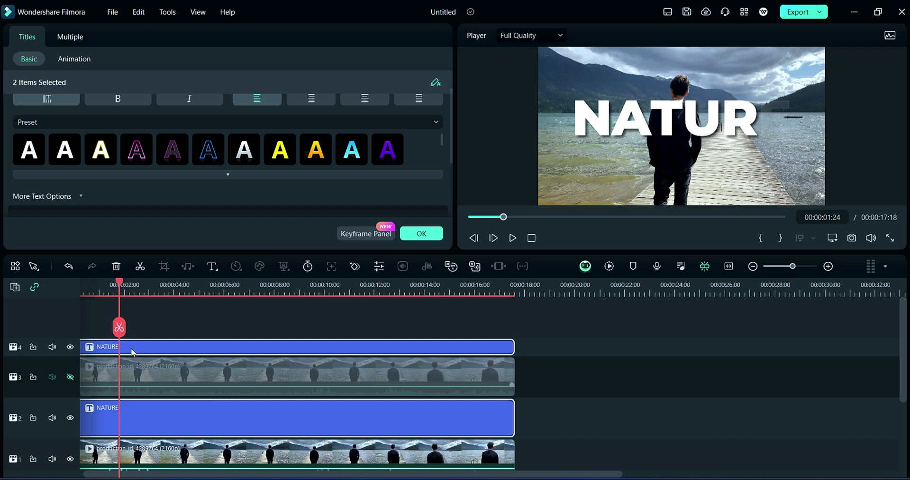
pyautogui.click(119, 327)
pyautogui.moveTo(119, 326)
pyautogui.mouseDown()
pyautogui.moveTo(368, 327)
pyautogui.moveTo(207, 338)
pyautogui.mouseUp()
pyautogui.click(153, 326)
pyautogui.click(185, 327)
pyautogui.click(252, 327)
pyautogui.click(292, 327)
pyautogui.click(329, 327)
pyautogui.click(370, 326)
pyautogui.click(100, 327)
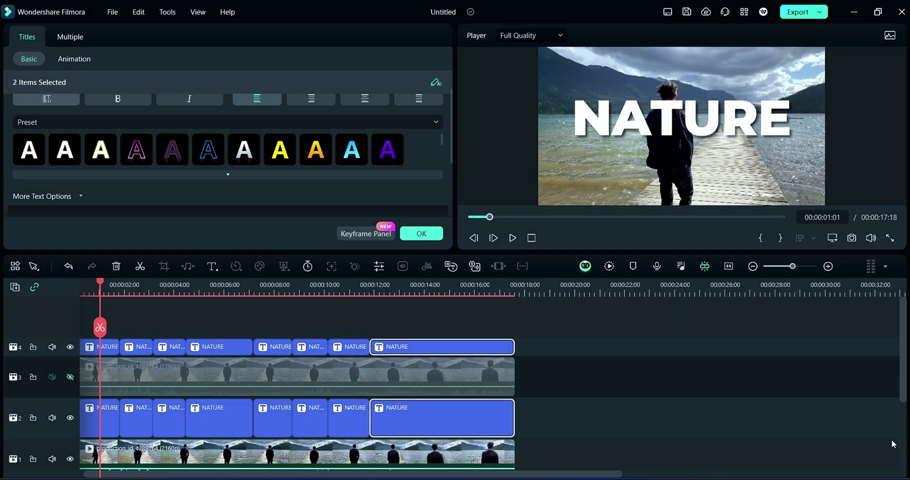
# Select the second upper title segment and move the playhead to where it plays.
pyautogui.click(109, 348)
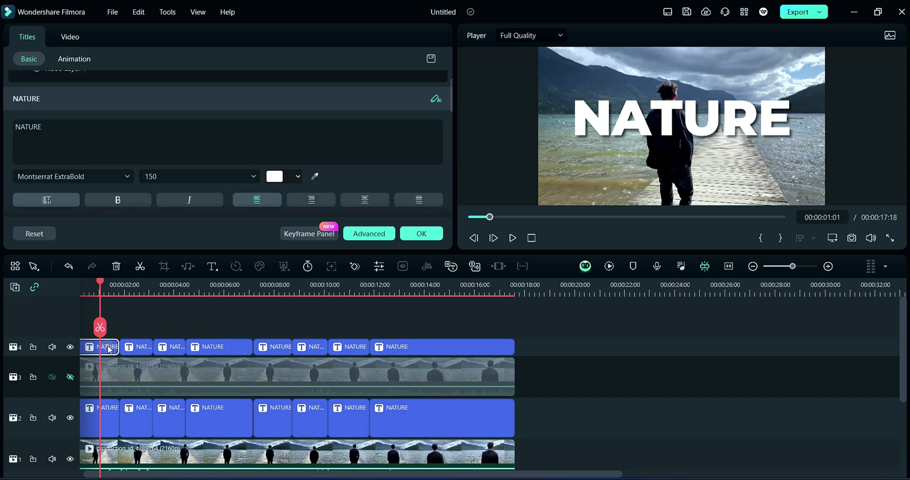
pyautogui.click(136, 348)
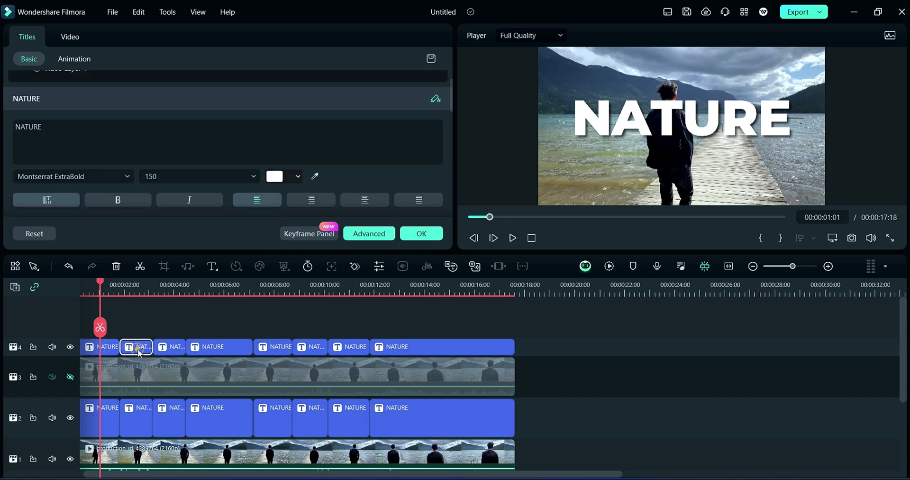
pyautogui.moveTo(102, 284); pyautogui.dragTo(132, 285)
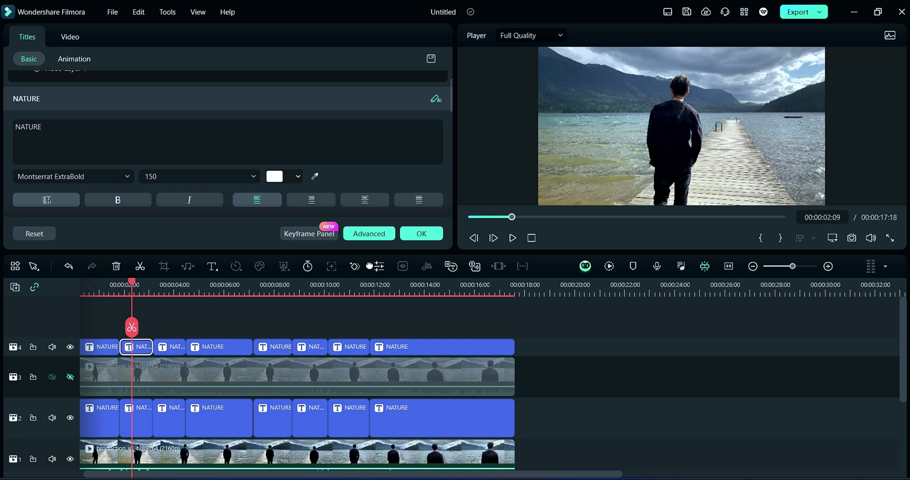
pyautogui.click(422, 233)
# Retype the second title segment on both tracks as IS.
pyautogui.doubleClick(136, 347)
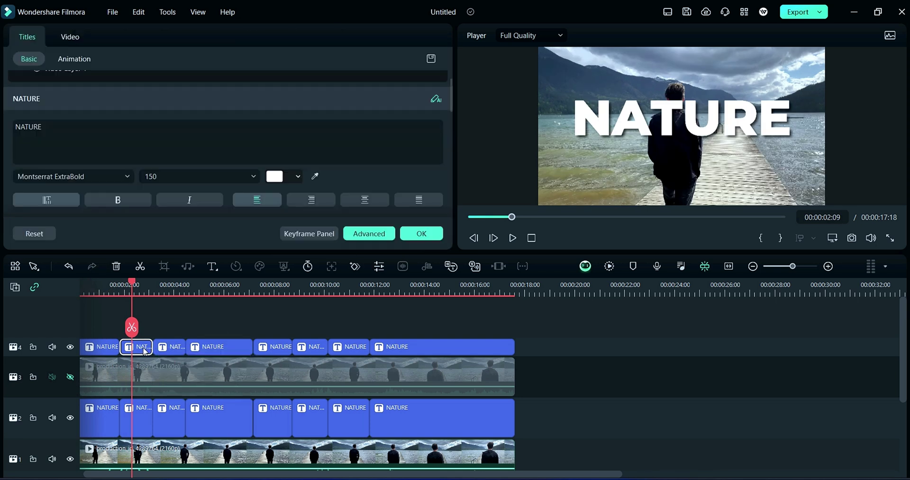
pyautogui.moveTo(58, 129); pyautogui.dragTo(4, 128)
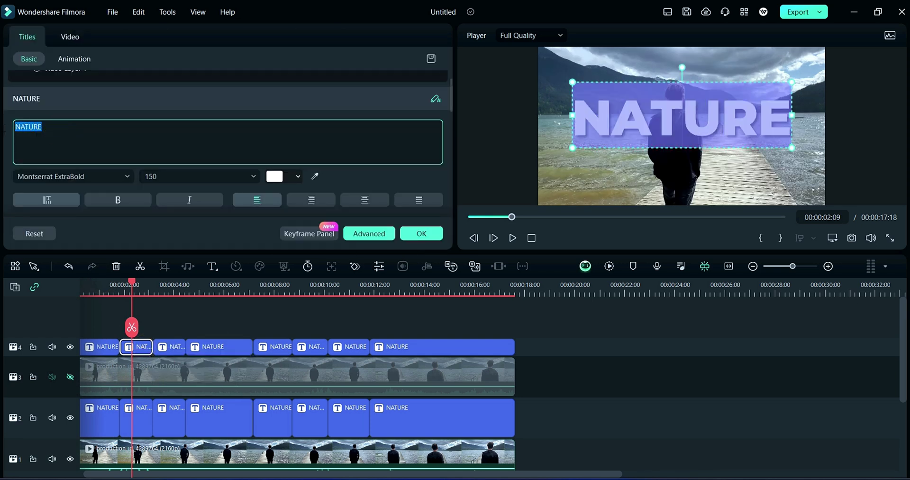
pyautogui.write('IS')
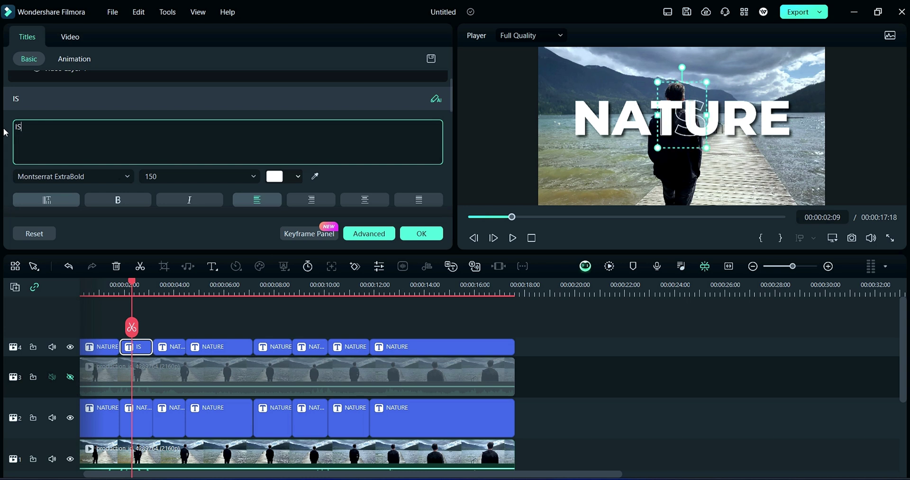
pyautogui.click(137, 418)
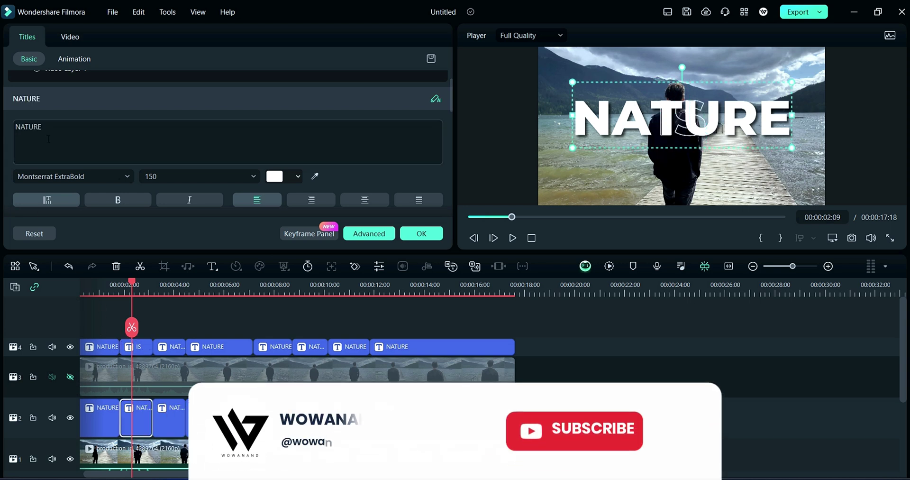
pyautogui.doubleClick(47, 121)
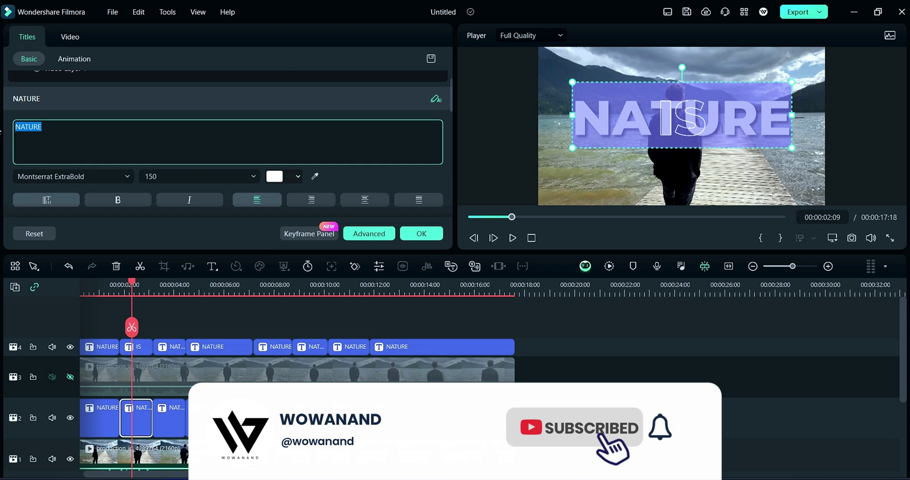
pyautogui.write('IS')
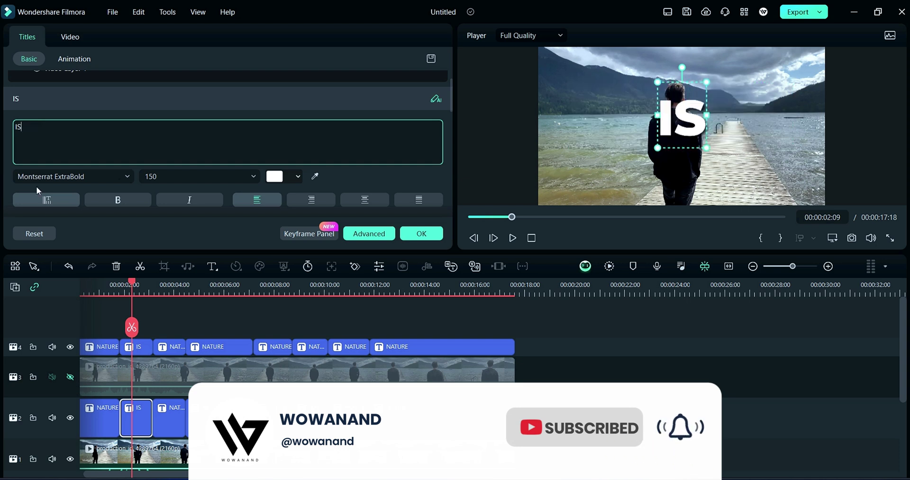
# Retype the third title segment on both tracks as THE.
pyautogui.click(162, 351)
pyautogui.moveTo(132, 284); pyautogui.dragTo(176, 303)
pyautogui.doubleClick(61, 126)
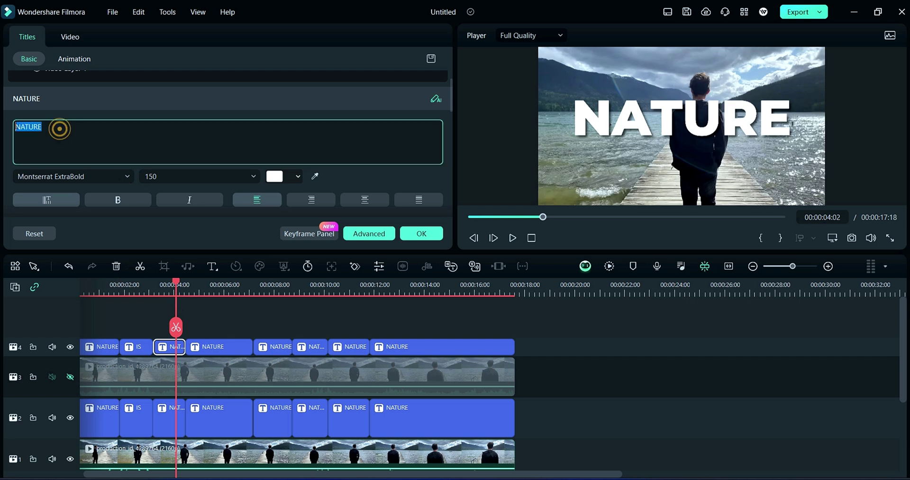
pyautogui.write('THE')
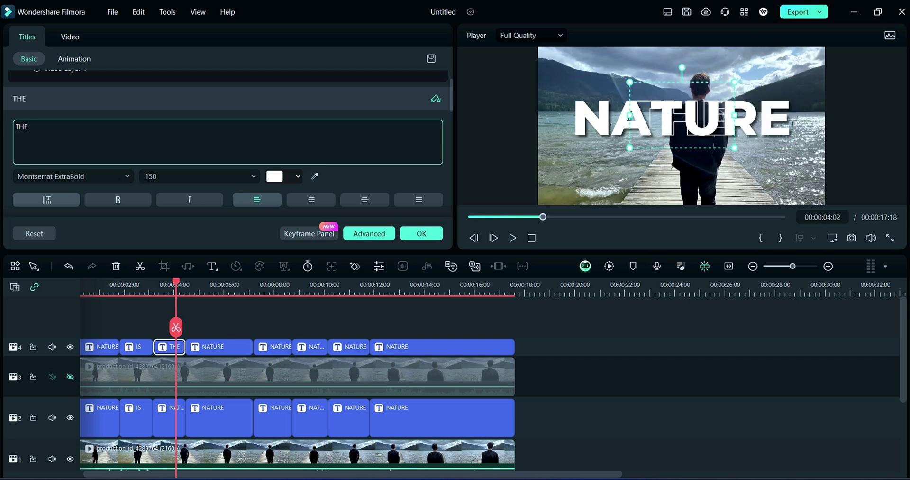
pyautogui.click(170, 417)
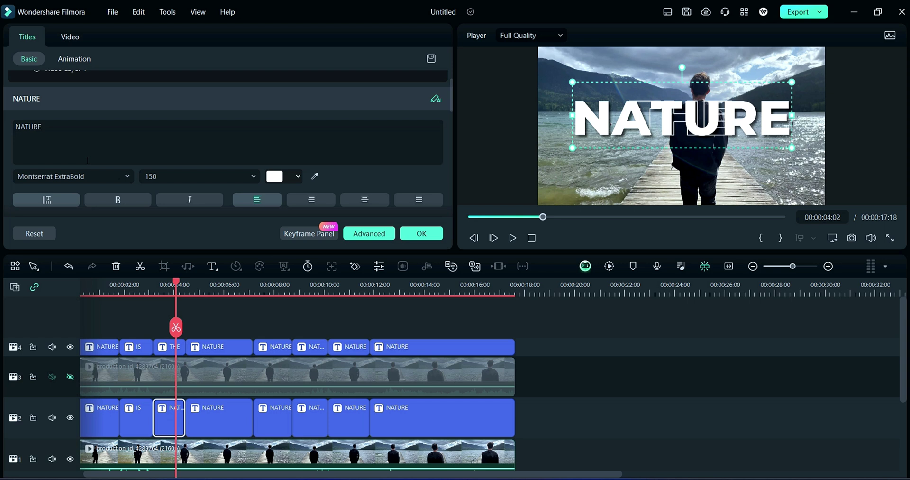
pyautogui.doubleClick(57, 127)
pyautogui.write('THE')
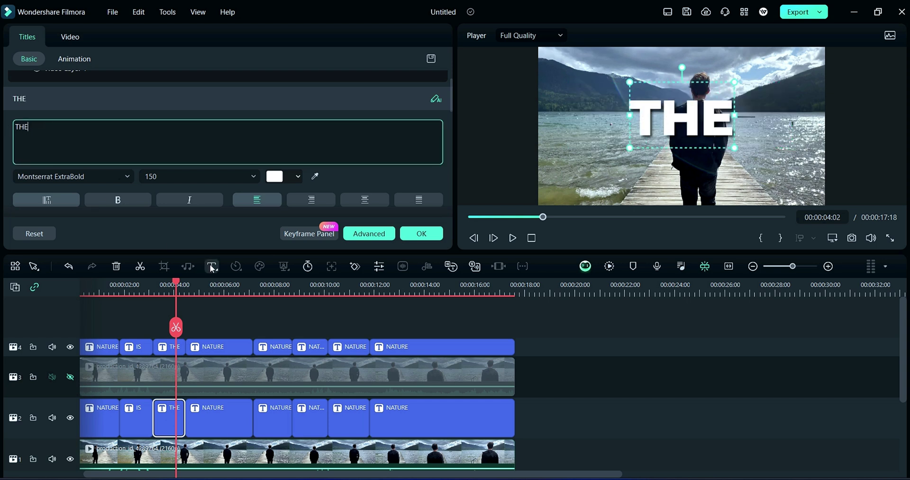
# Retype the fourth title segment on both tracks as SOURCE.
pyautogui.click(218, 348)
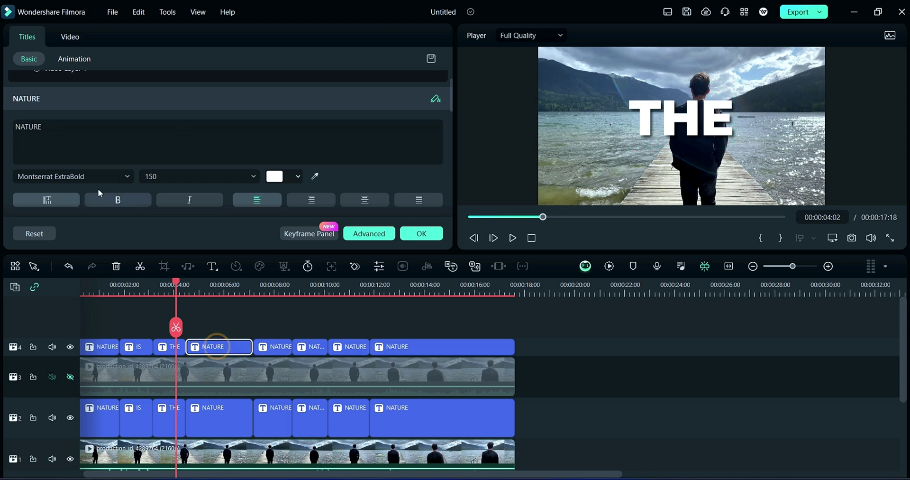
pyautogui.doubleClick(77, 129)
pyautogui.write('SOURC')
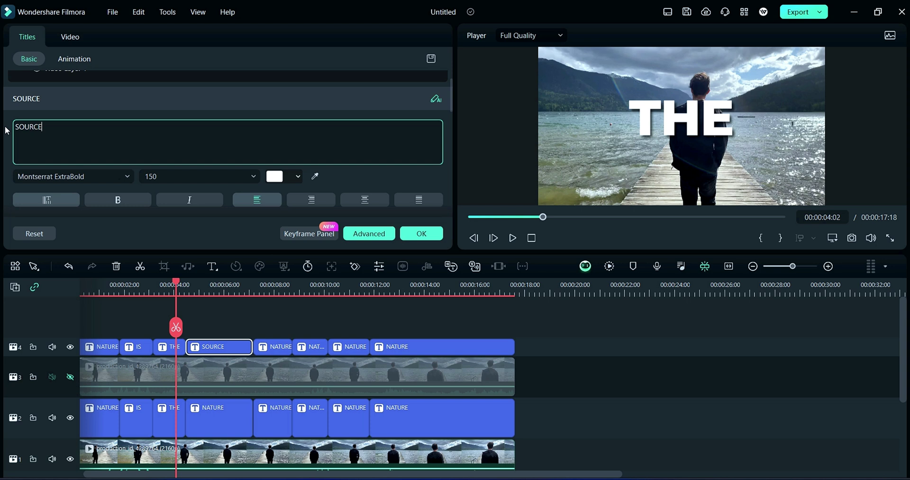
pyautogui.click(212, 417)
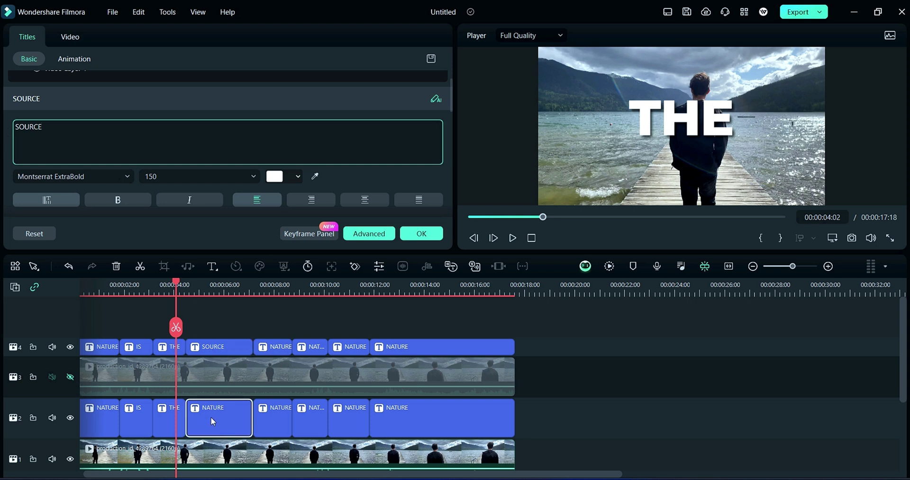
pyautogui.doubleClick(57, 129)
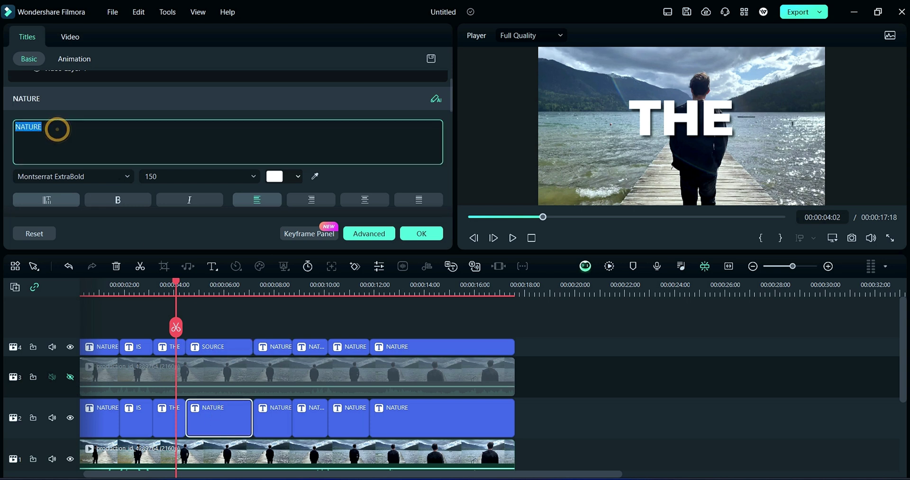
pyautogui.write('SOURC')
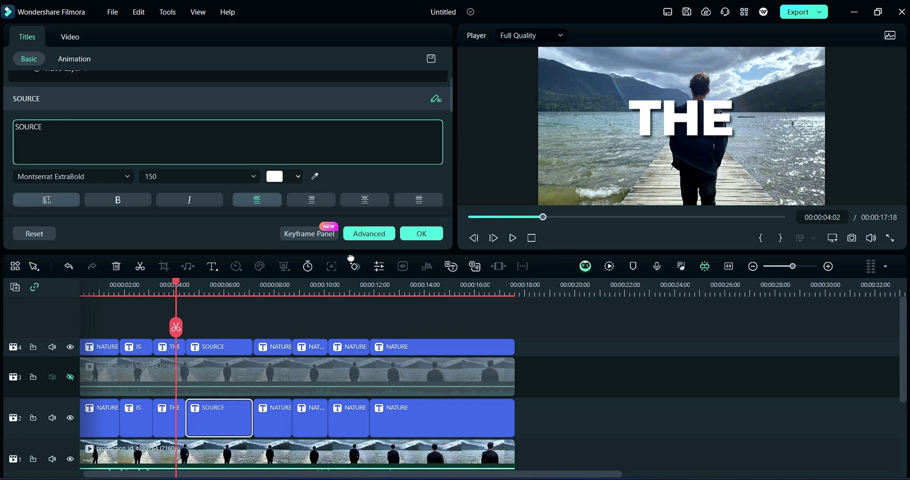
# Retype the fifth title segment on both tracks as OF.
pyautogui.click(425, 233)
pyautogui.doubleClick(273, 351)
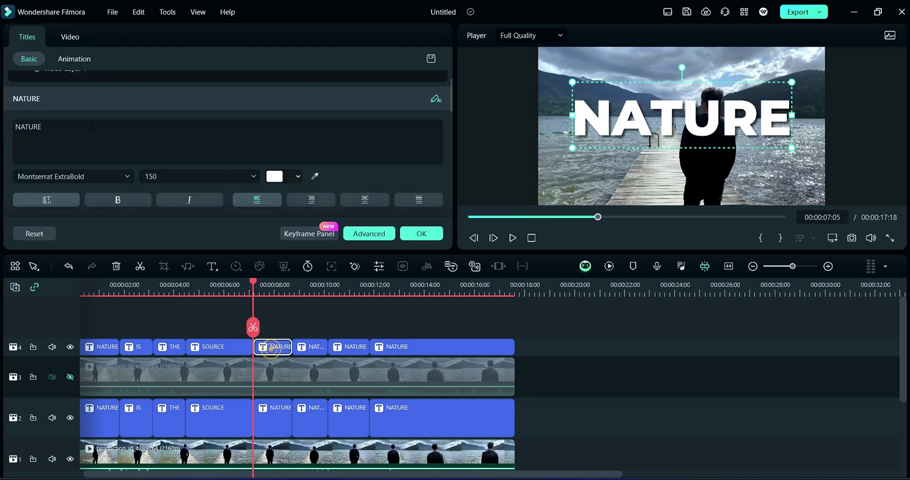
pyautogui.doubleClick(64, 124)
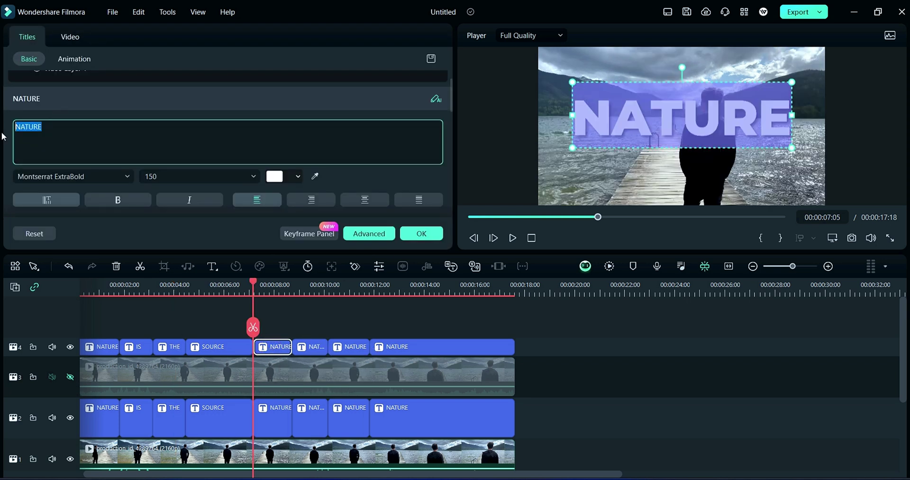
pyautogui.write('OF')
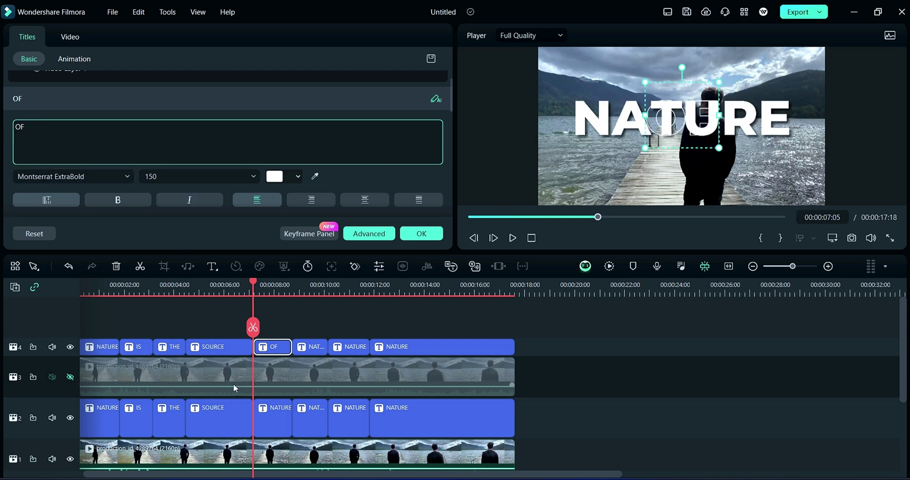
pyautogui.click(266, 417)
pyautogui.moveTo(53, 126); pyautogui.dragTo(1, 125)
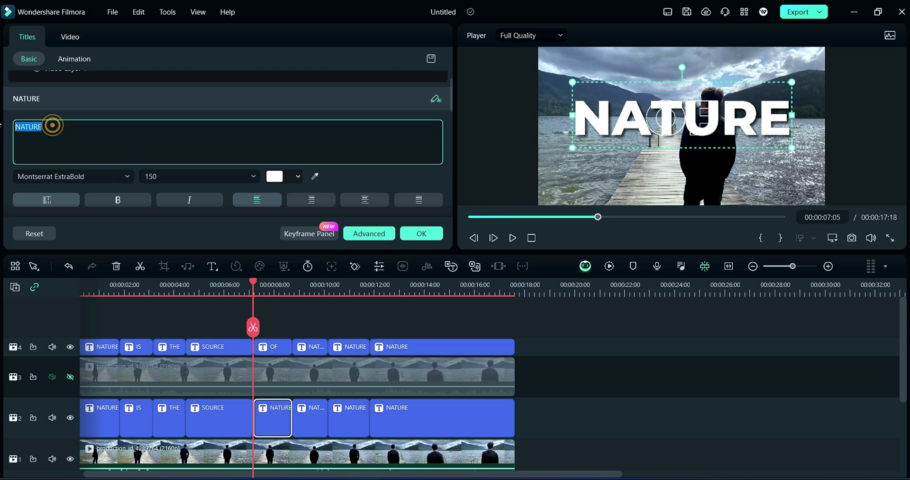
pyautogui.write('OF')
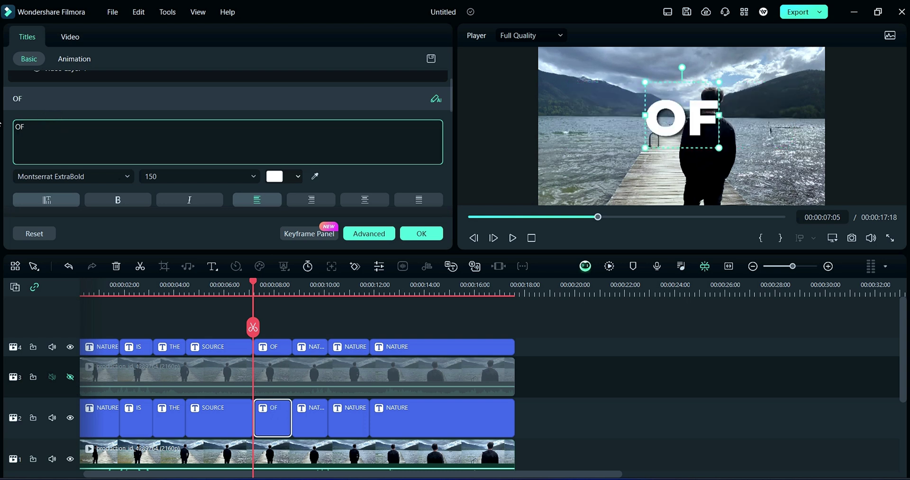
# Retype the sixth title segment on both tracks as ALL.
pyautogui.click(310, 346)
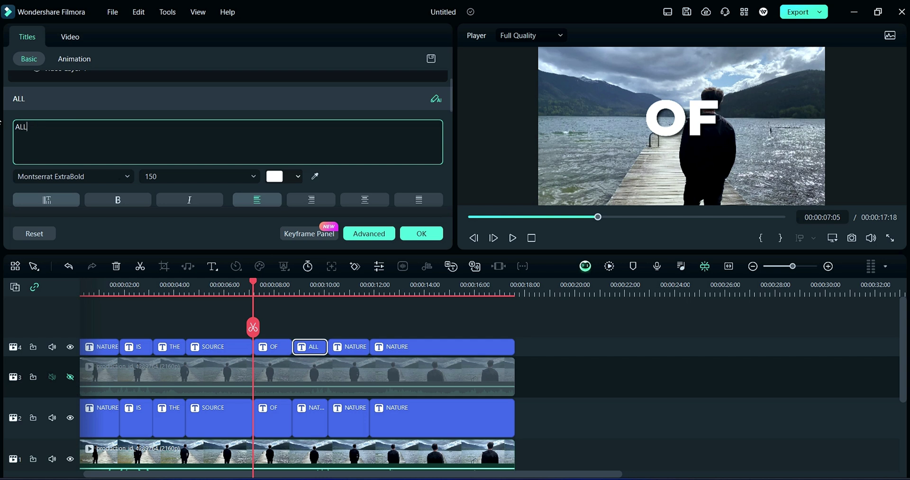
pyautogui.click(313, 406)
pyautogui.moveTo(122, 141); pyautogui.dragTo(9, 127)
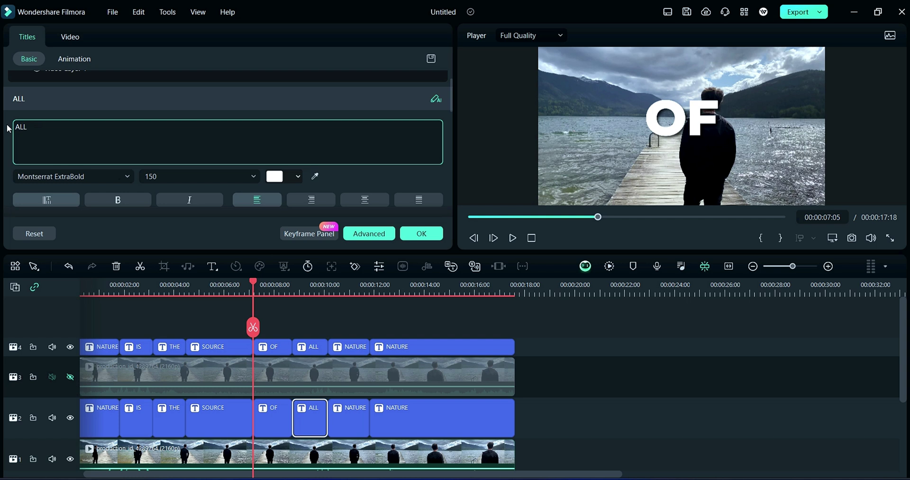
pyautogui.click(422, 234)
# Retype the seventh title segment on both tracks as TRUE.
pyautogui.click(354, 343)
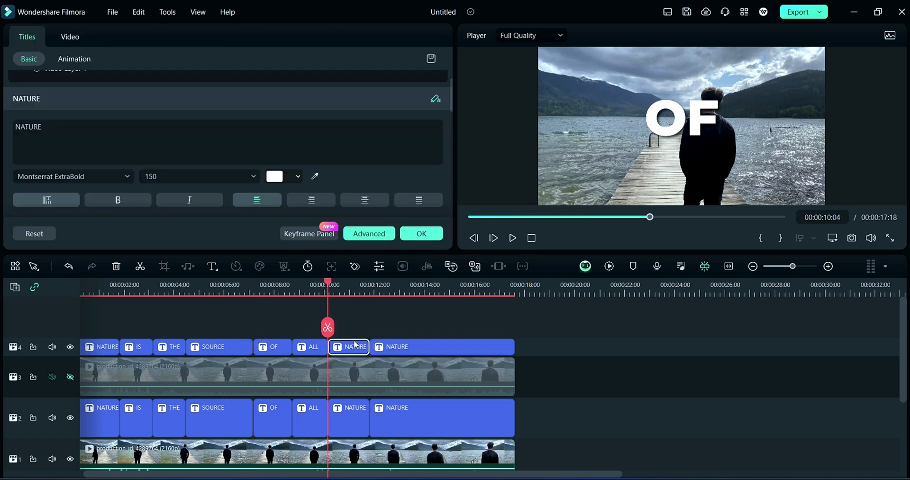
pyautogui.doubleClick(125, 137)
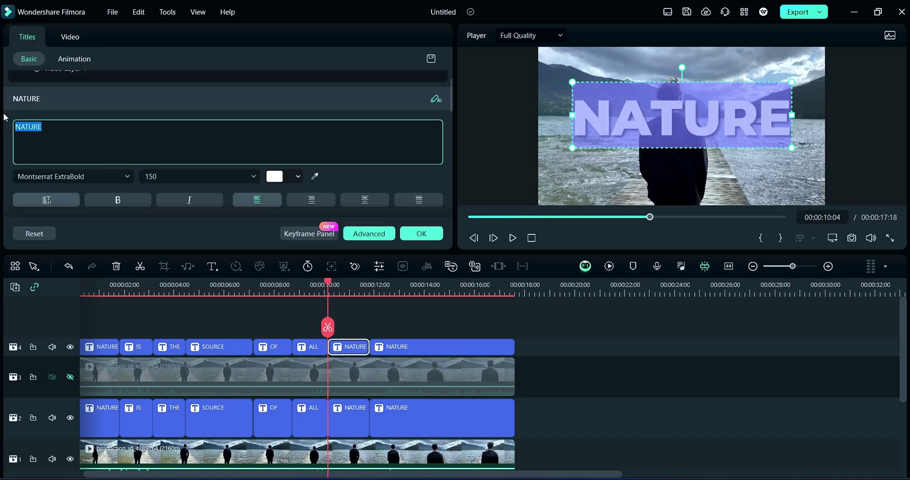
pyautogui.write('TRUE')
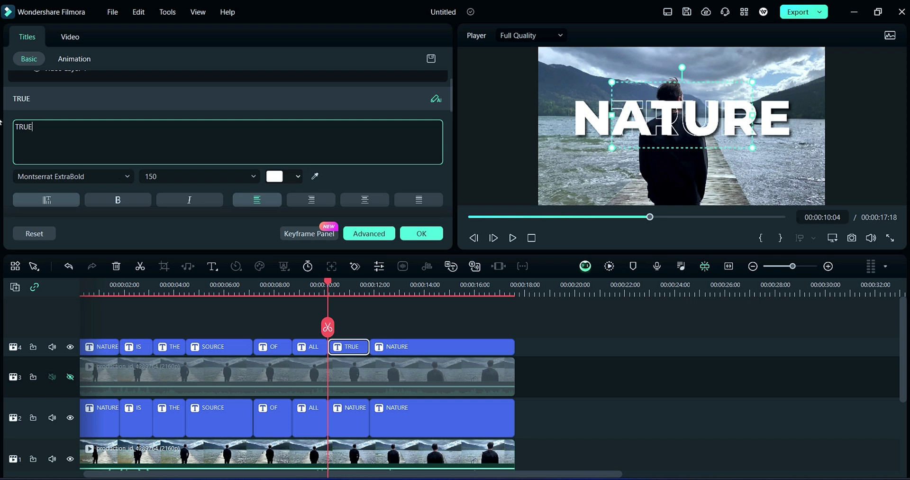
pyautogui.click(338, 407)
pyautogui.doubleClick(78, 129)
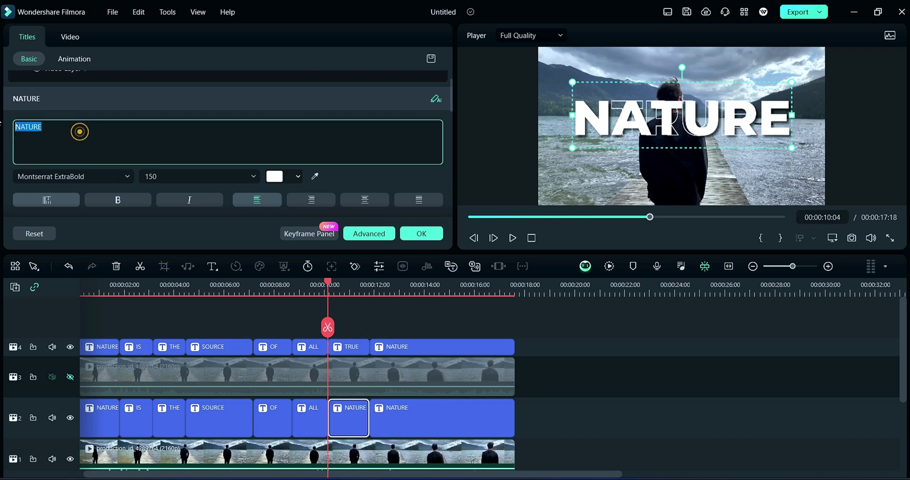
pyautogui.write('TRUE')
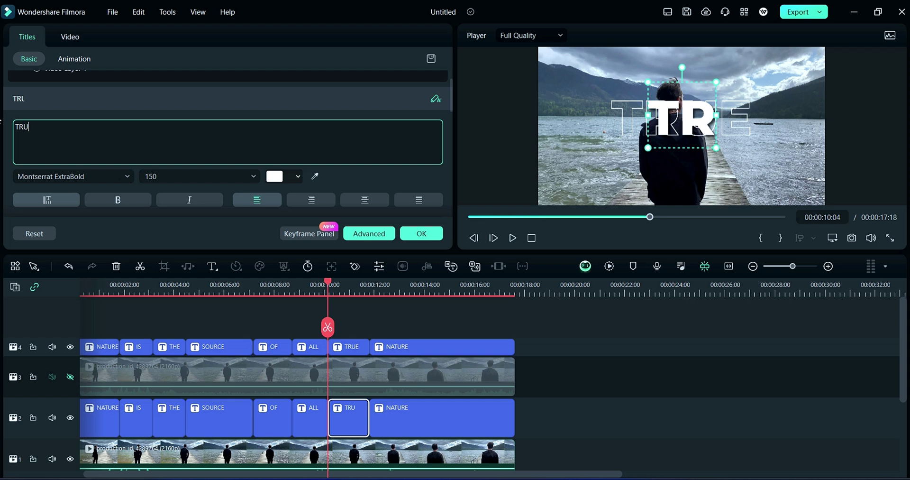
# Retype the last title segment on both tracks as KNOWLEDGE.
pyautogui.click(409, 350)
pyautogui.doubleClick(60, 124)
pyautogui.write('KNOWLEDGE')
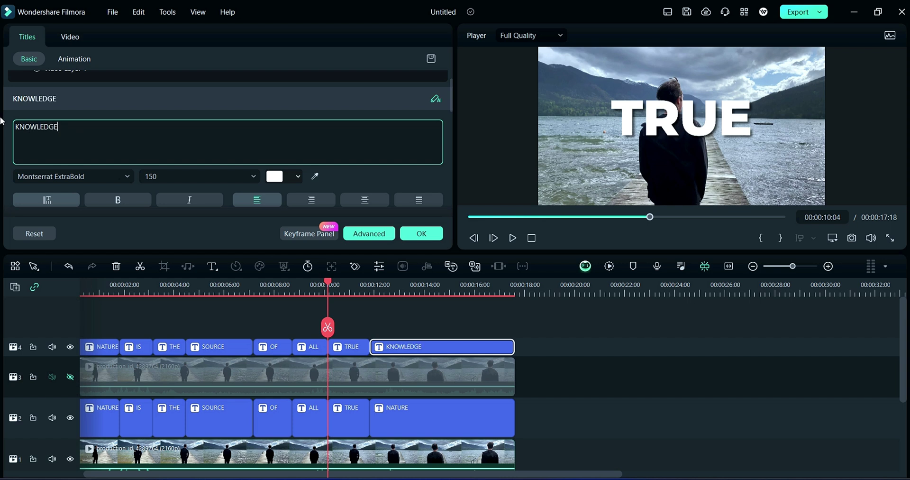
pyautogui.click(428, 406)
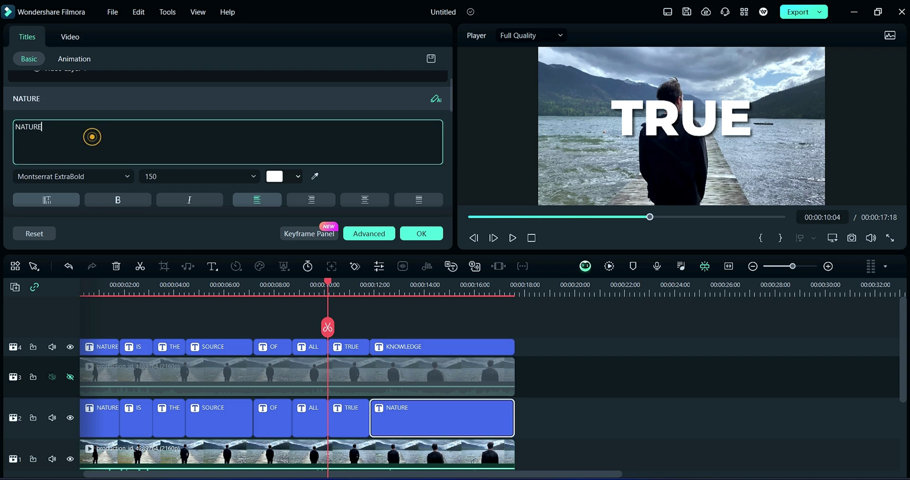
pyautogui.doubleClick(92, 137)
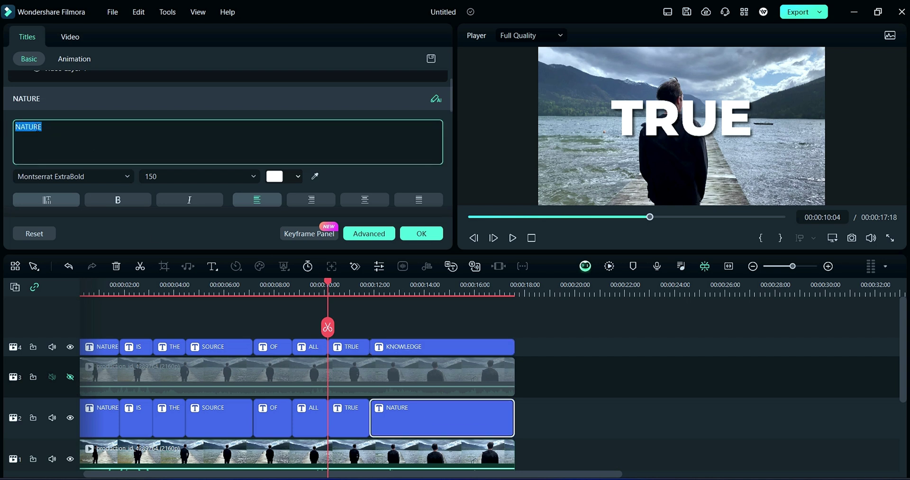
pyautogui.write('KNOWLEDGE')
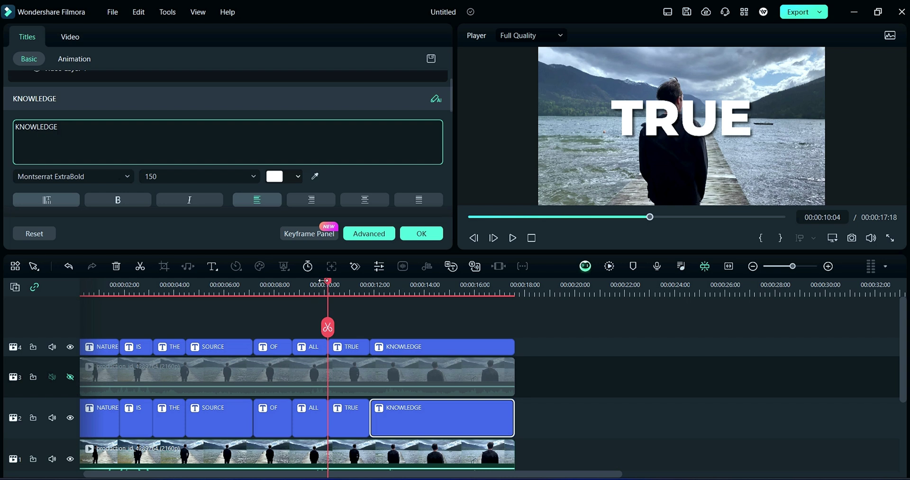
# Reduce the upper KNOWLEDGE title's font size to 105.
pyautogui.moveTo(328, 285); pyautogui.dragTo(411, 284)
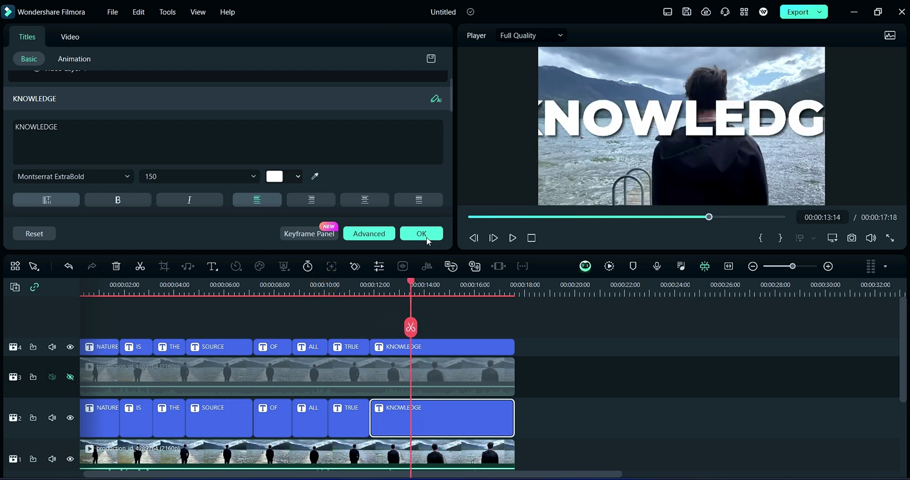
pyautogui.click(421, 233)
pyautogui.doubleClick(426, 346)
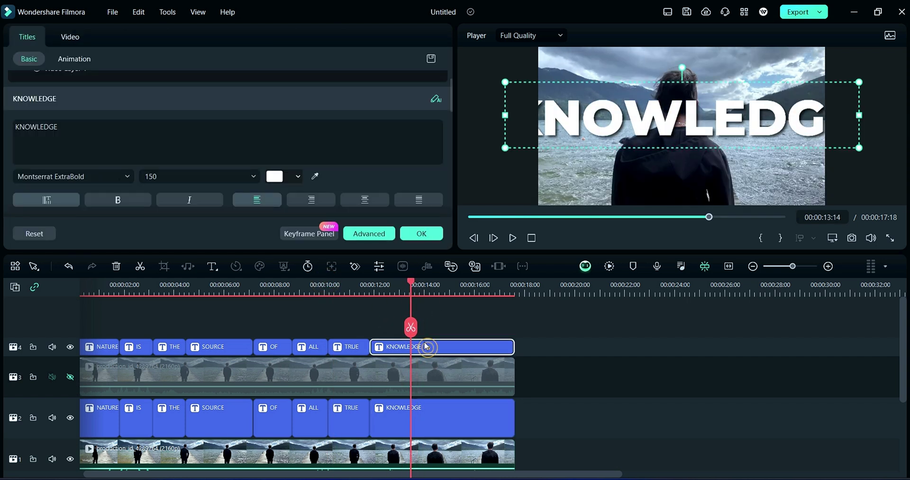
pyautogui.click(168, 177)
pyautogui.write('125')
pyautogui.press('Return')
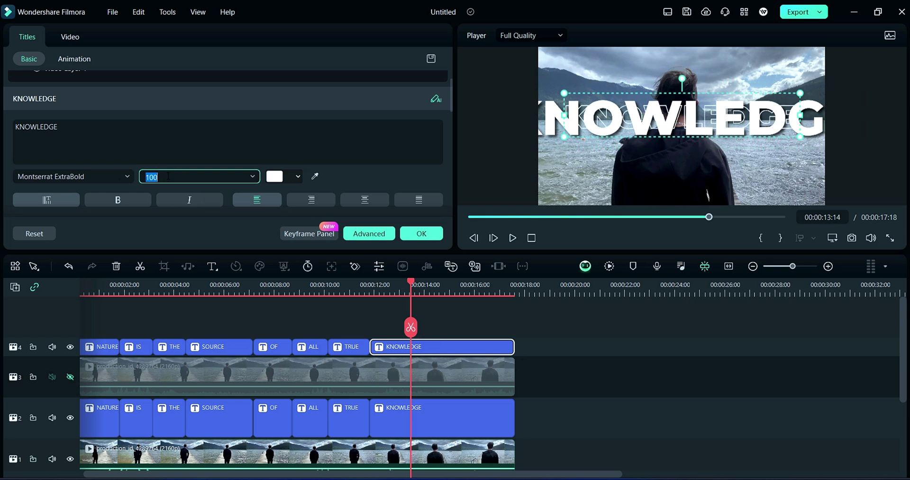
pyautogui.write('105')
pyautogui.press('Return')
# Set the lower KNOWLEDGE title's font size to 105 as well.
pyautogui.click(393, 417)
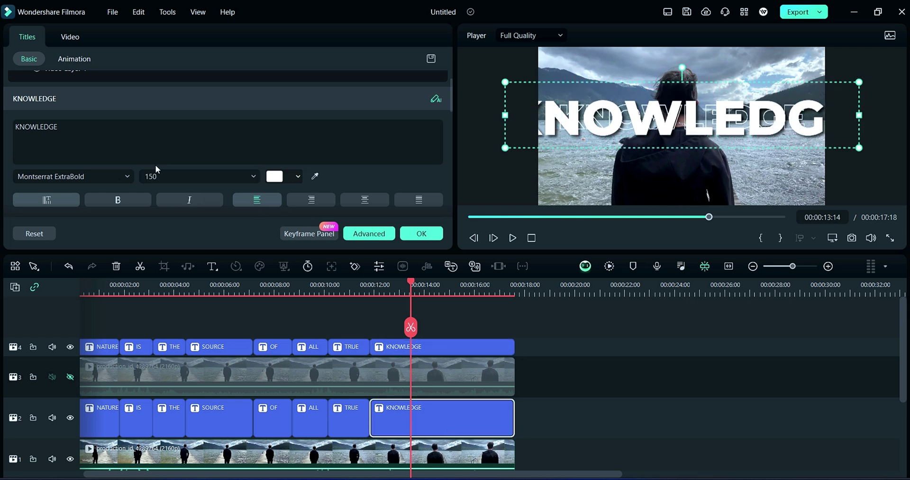
pyautogui.click(159, 176)
pyautogui.write('105')
pyautogui.press('Return')
pyautogui.click(422, 234)
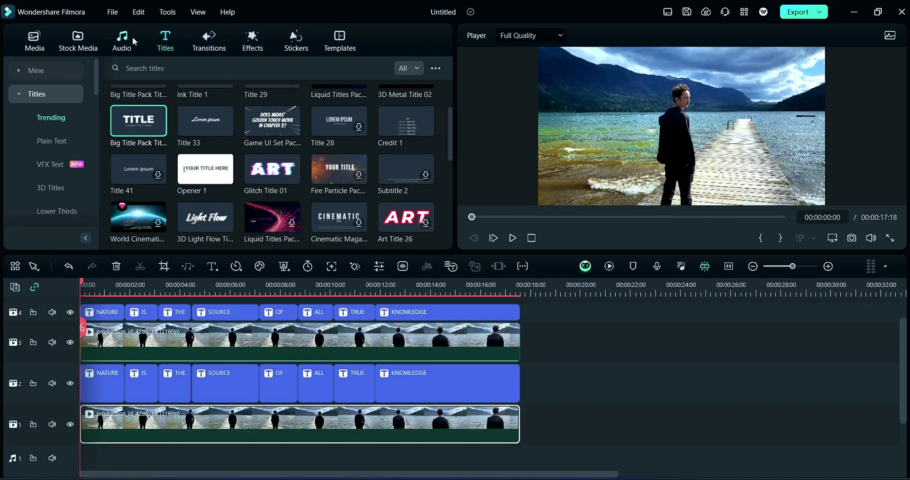
# Find and preview the Title Transition 01 sound effect in Audio > Mine > Downloads > Sound Effect.
pyautogui.click(125, 37)
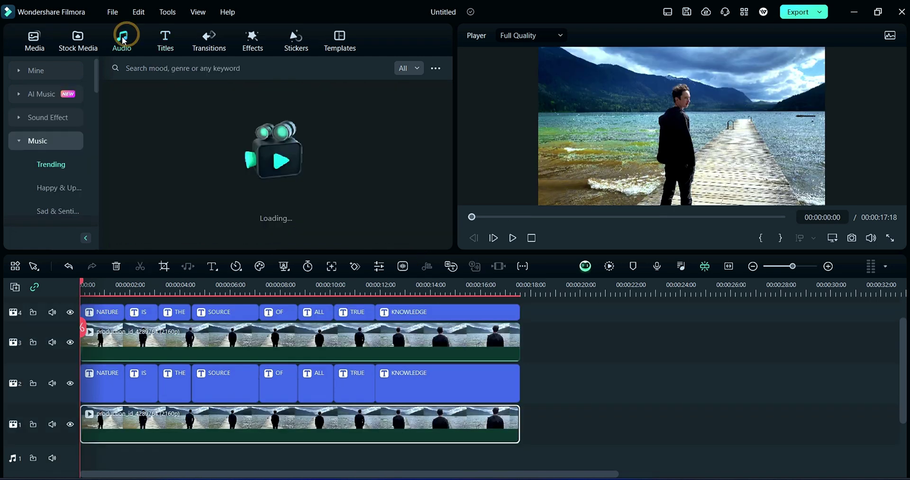
pyautogui.click(30, 70)
pyautogui.click(43, 116)
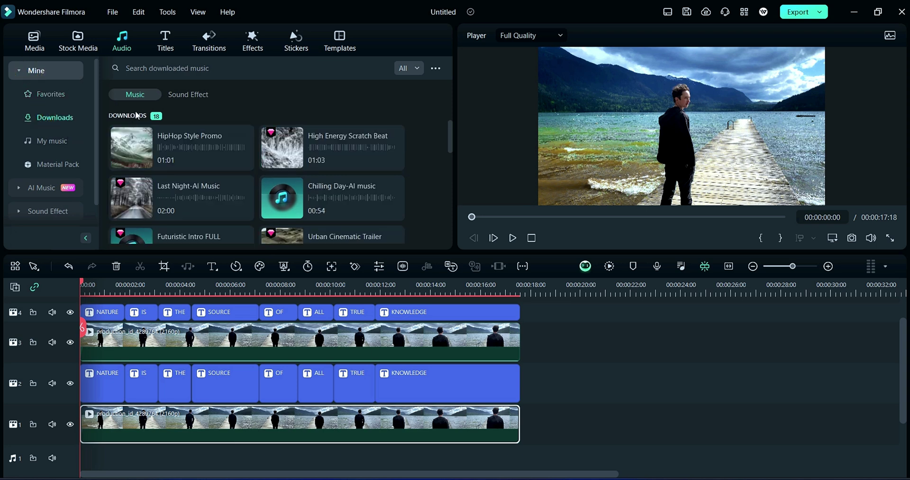
pyautogui.click(183, 95)
pyautogui.scroll(-10, 189, 166)
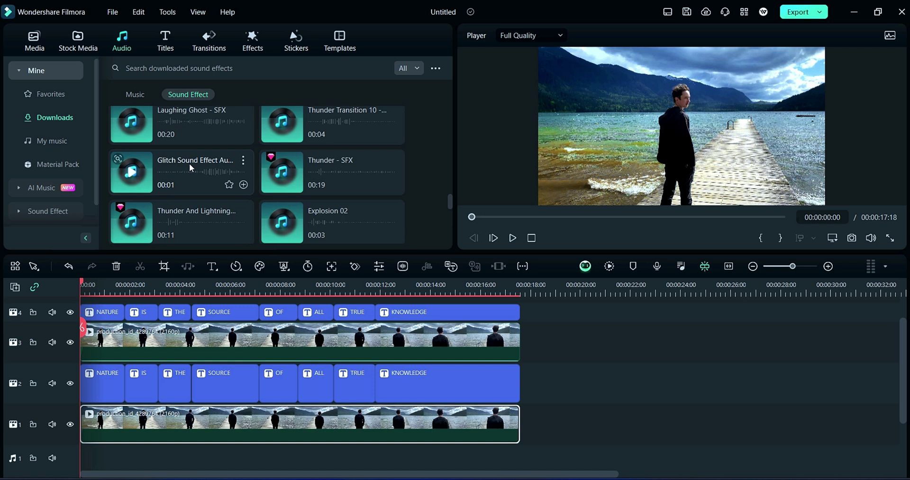
pyautogui.scroll(-2, 191, 174)
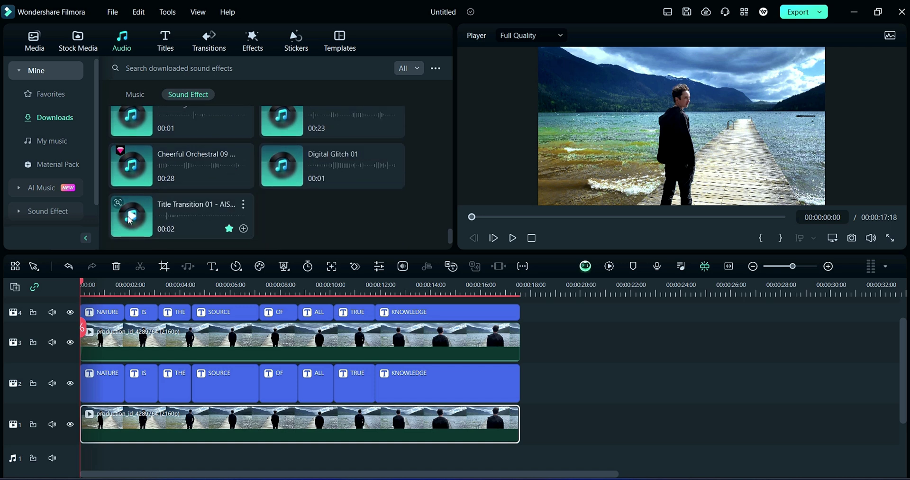
pyautogui.click(129, 219)
# Place eight Title Transition 01 clips across three audio tracks, one at each word title's start.
pyautogui.moveTo(184, 207); pyautogui.dragTo(88, 455)
pyautogui.scroll(-1, 147, 302)
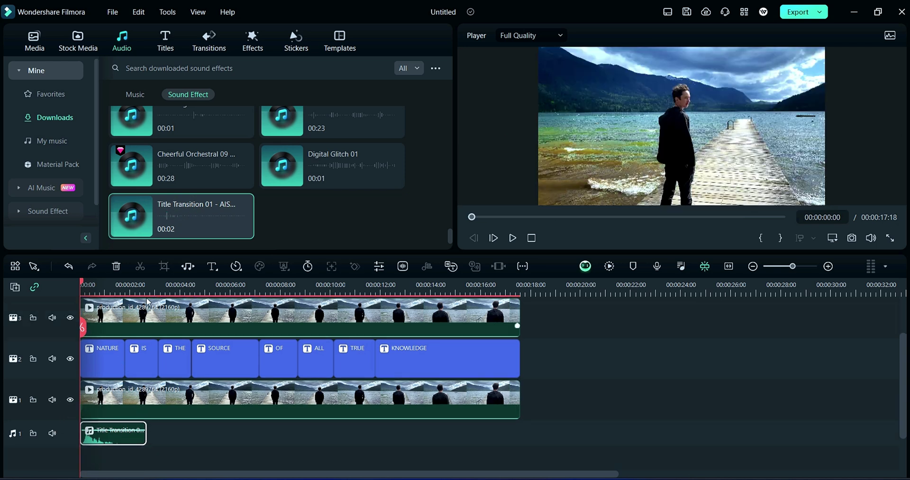
pyautogui.moveTo(173, 219); pyautogui.dragTo(133, 462)
pyautogui.moveTo(181, 219); pyautogui.dragTo(176, 432)
pyautogui.moveTo(178, 226); pyautogui.dragTo(192, 450)
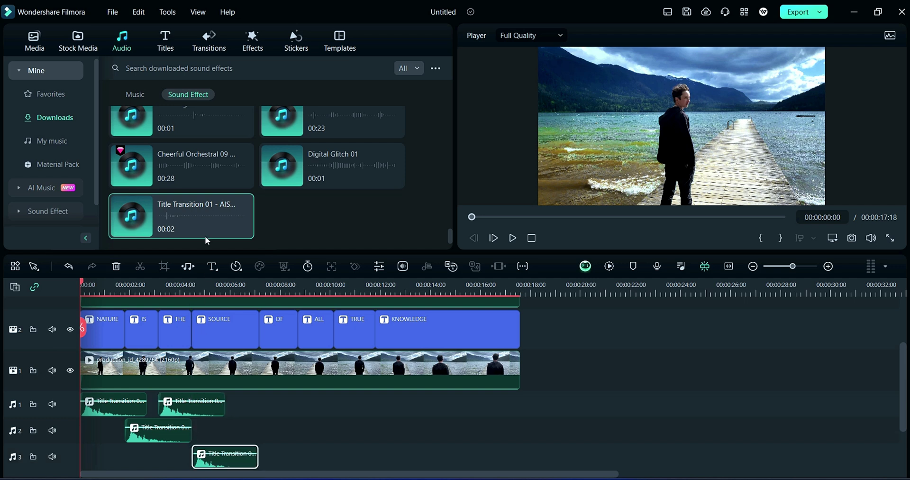
pyautogui.moveTo(179, 209); pyautogui.dragTo(258, 413)
pyautogui.moveTo(170, 219); pyautogui.dragTo(342, 454)
pyautogui.moveTo(181, 217); pyautogui.dragTo(389, 408)
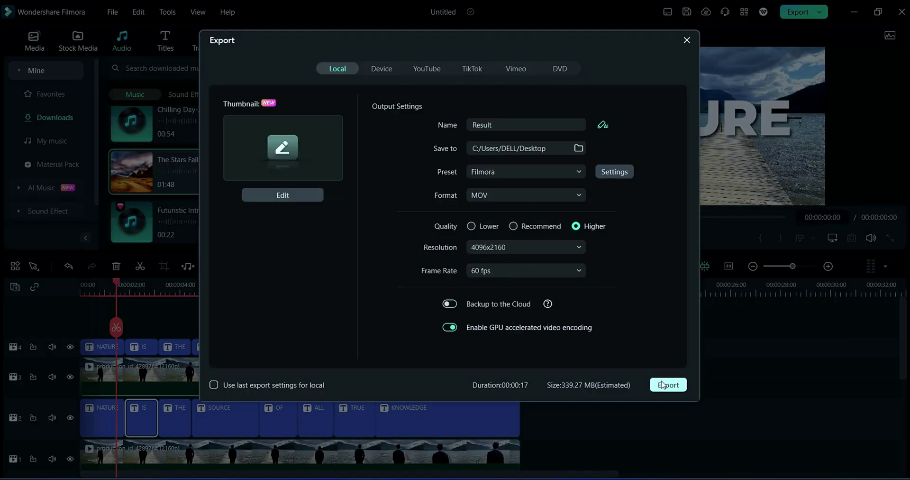
# Export the finished lake quote video.
pyautogui.click(662, 385)
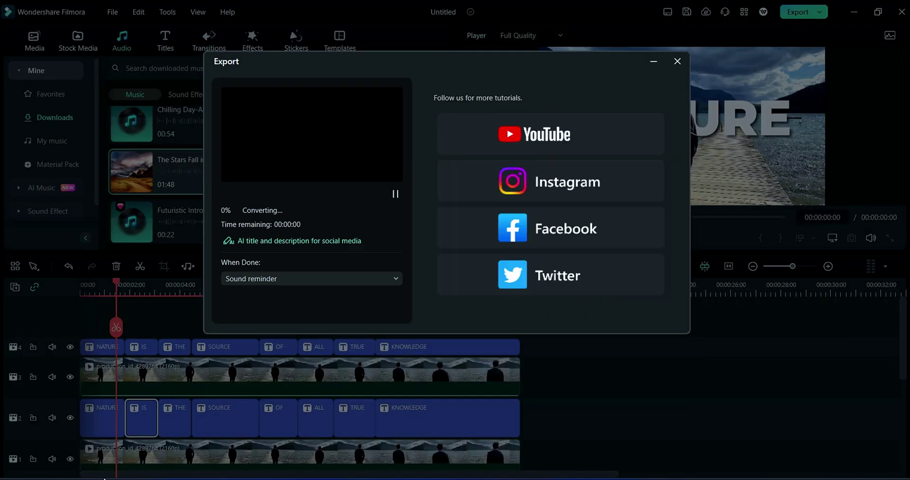